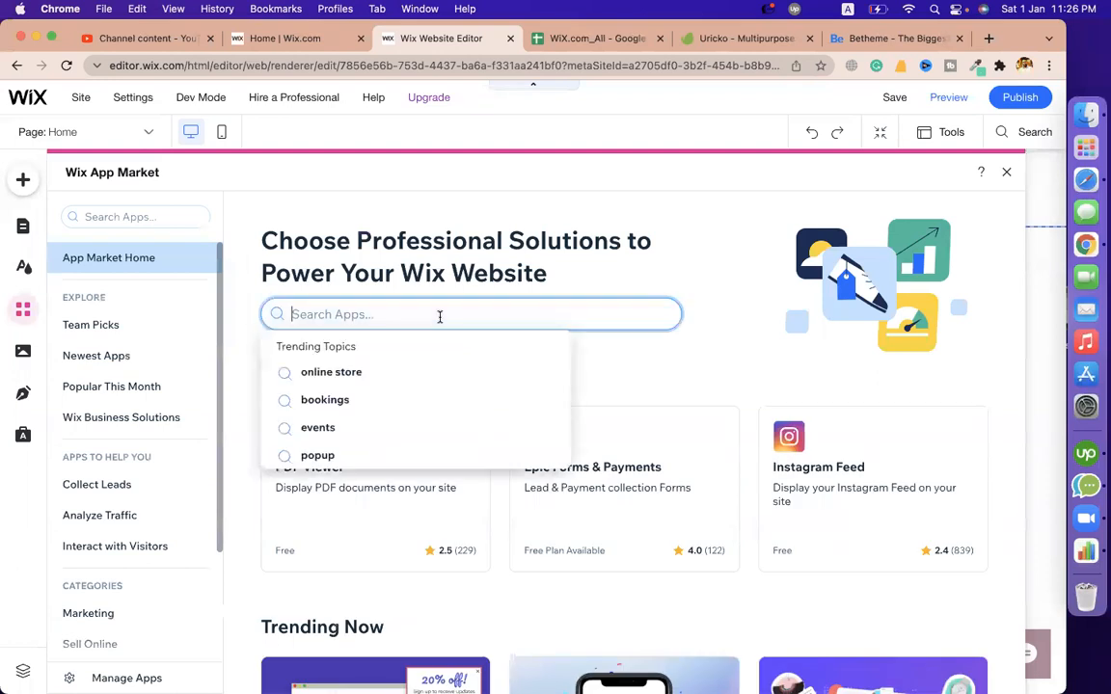
# - Search the Wix App Market for "phot" and add the Wix Photo Albums app to the site
pyautogui.write('pho')
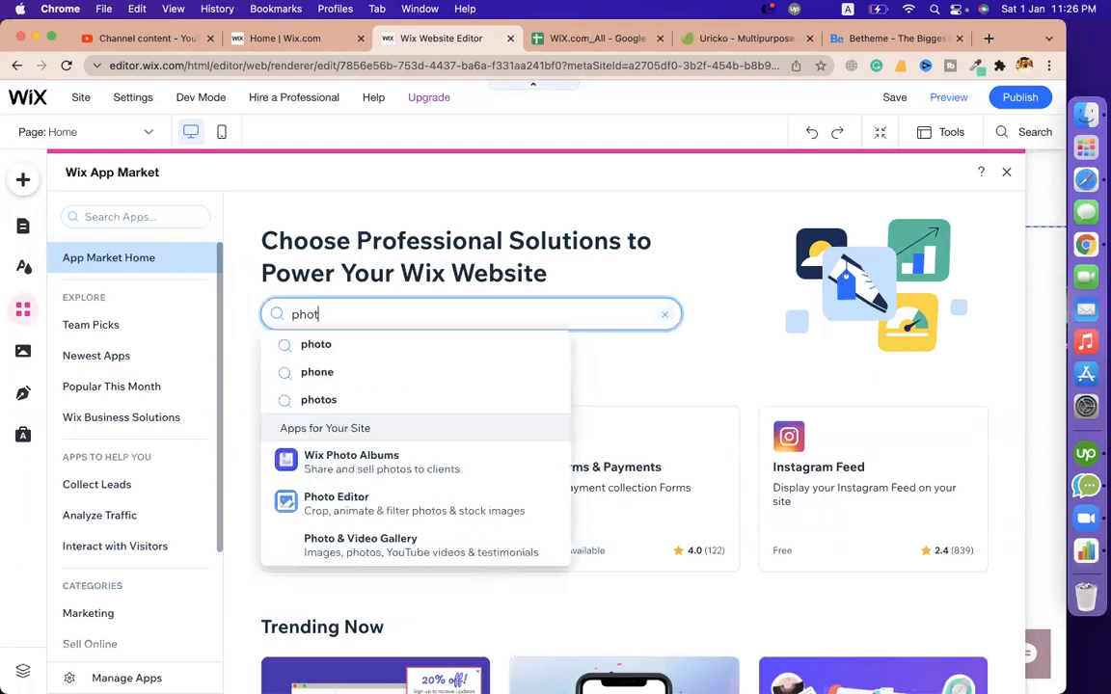
pyautogui.click(498, 461)
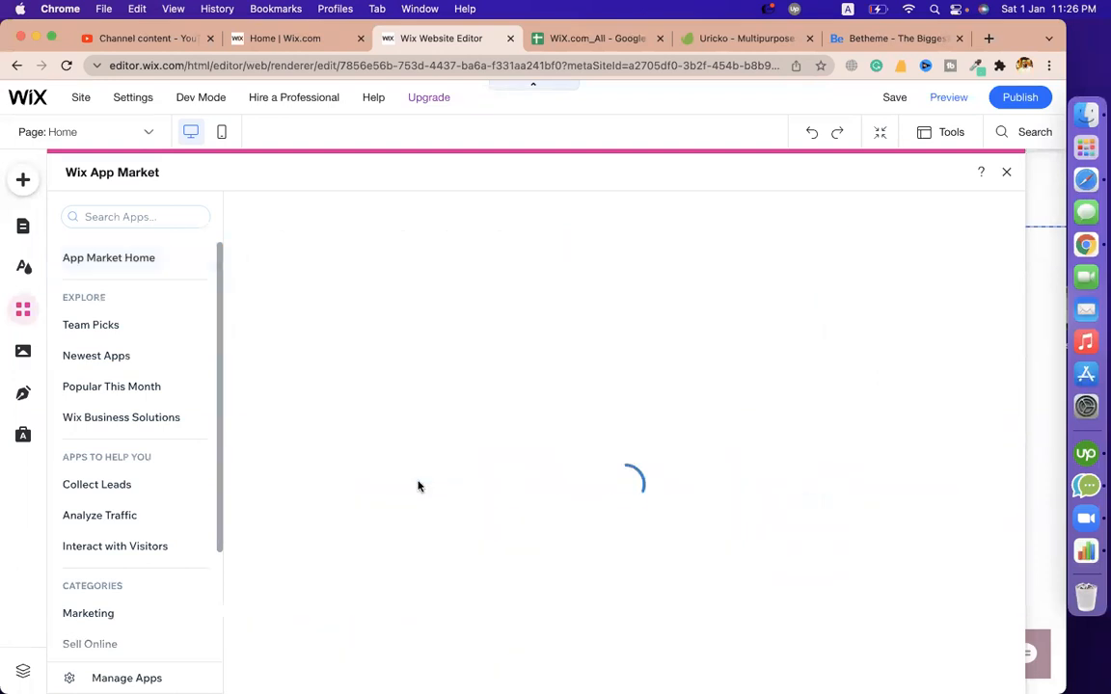
pyautogui.click(383, 465)
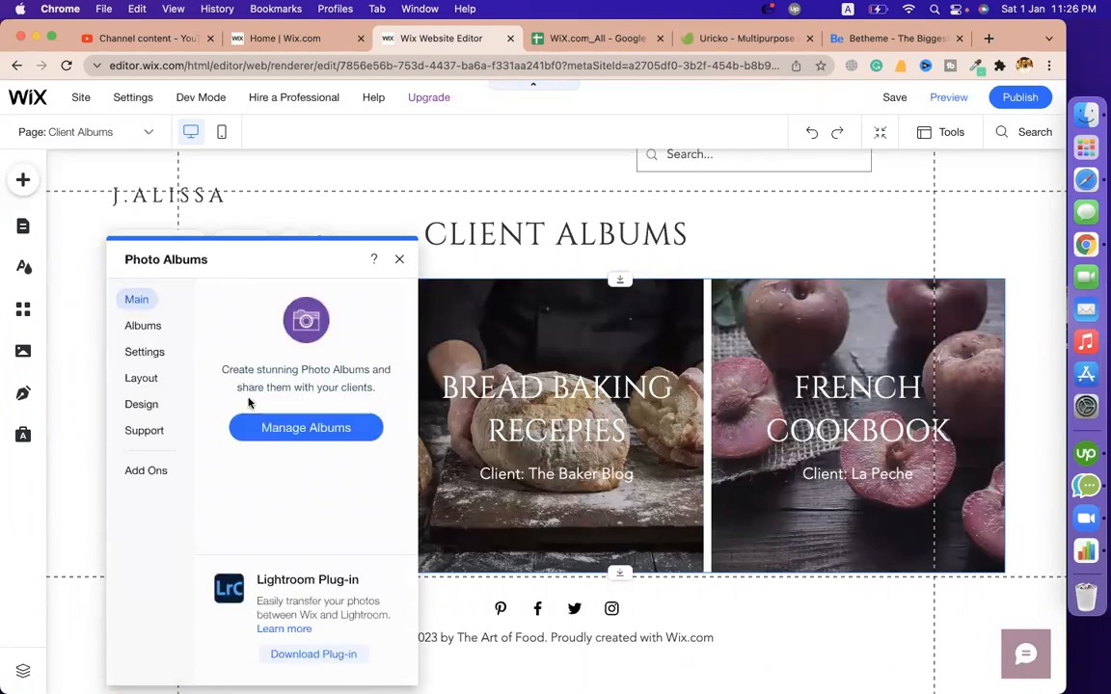
# - Try the Collage, Masonry and Grid layouts for the client albums gallery, and settle on Slide show
pyautogui.click(155, 408)
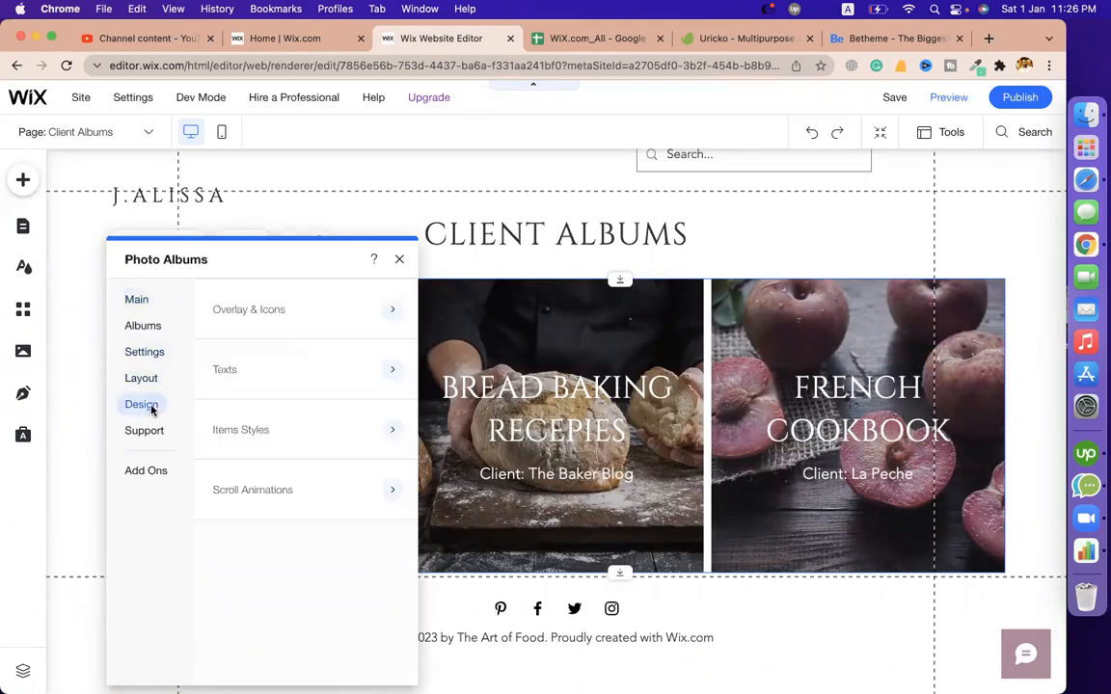
pyautogui.click(144, 377)
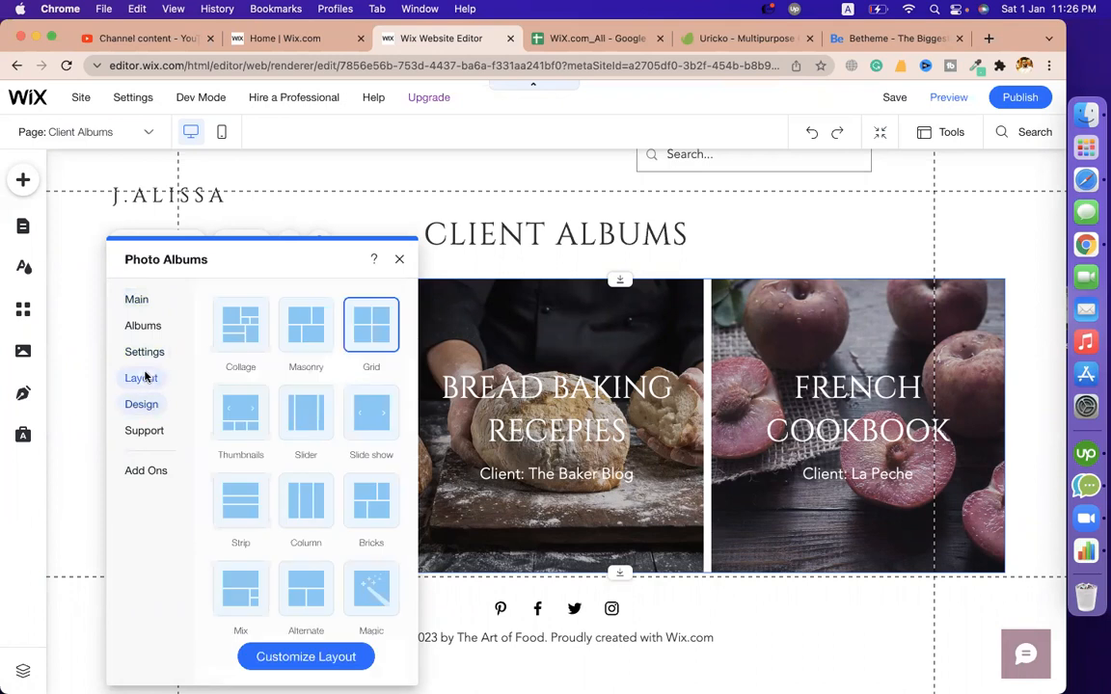
pyautogui.click(242, 335)
pyautogui.click(306, 325)
pyautogui.click(365, 333)
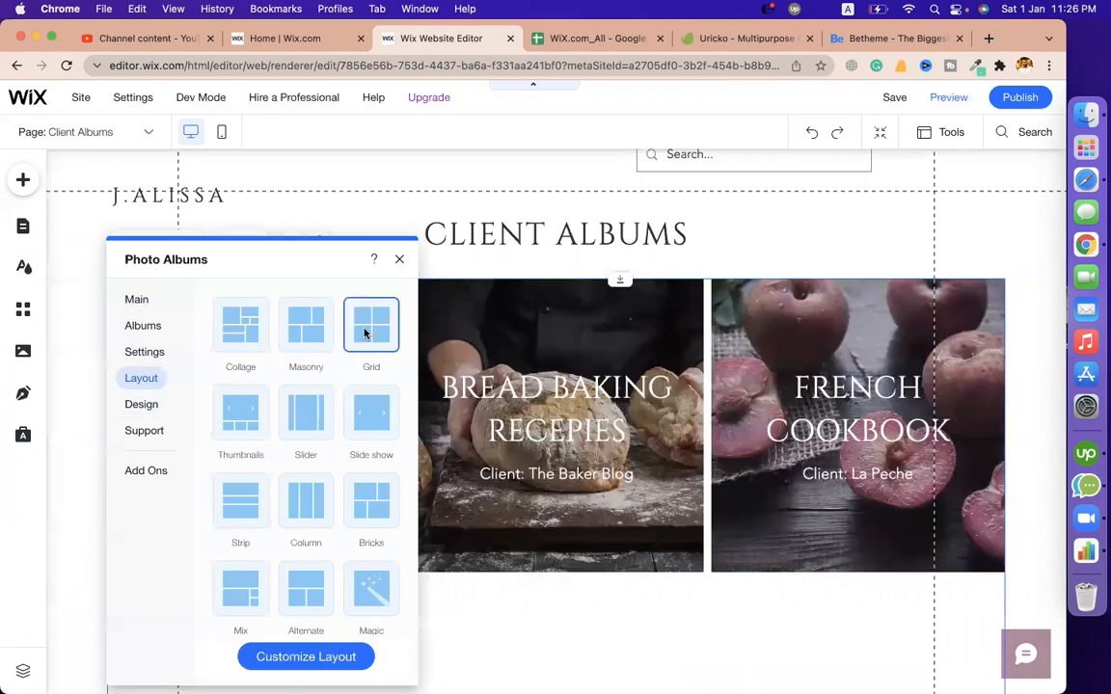
pyautogui.click(321, 410)
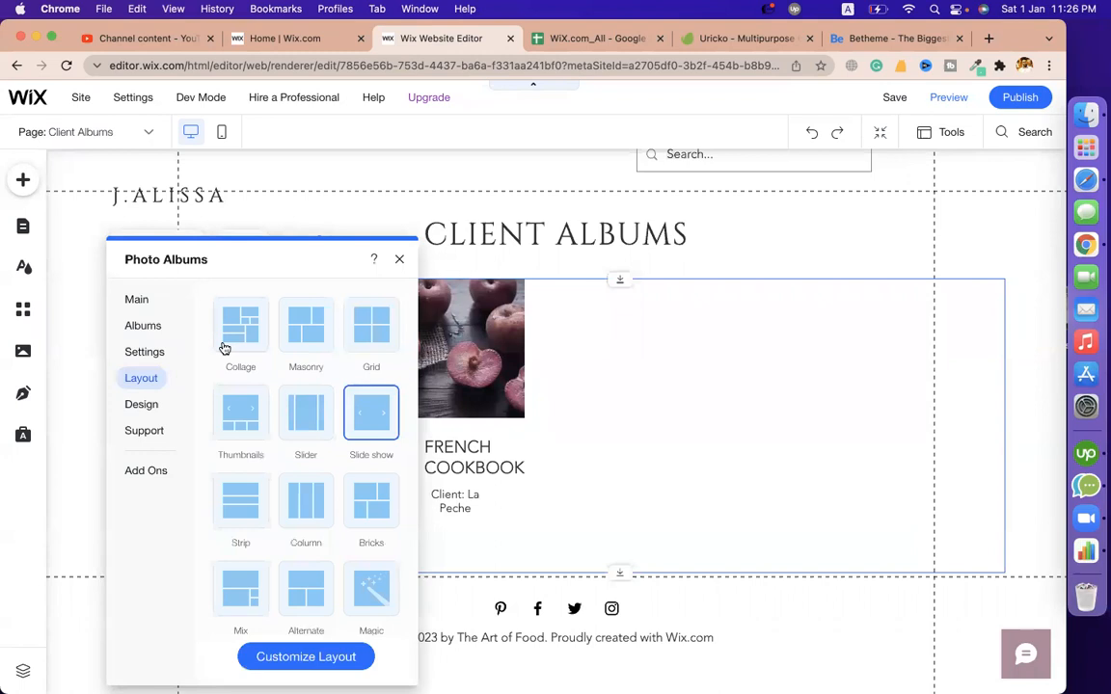
# - Check the Photo Albums list that controls which albums are shown or hidden on the site
pyautogui.click(150, 351)
pyautogui.click(140, 333)
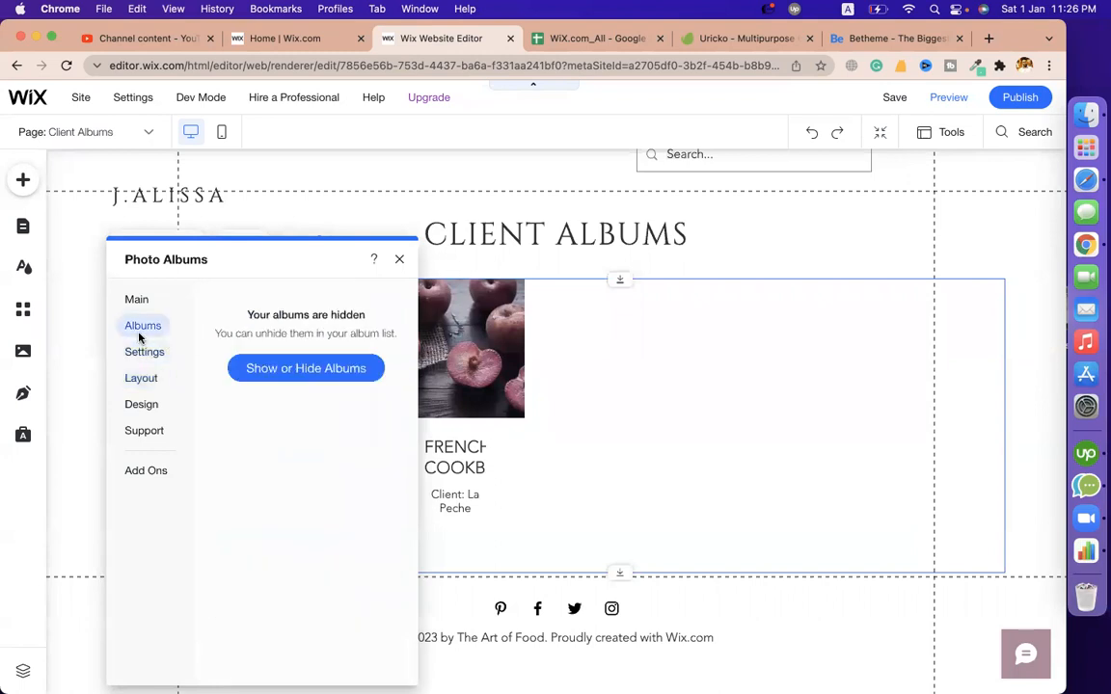
pyautogui.click(276, 373)
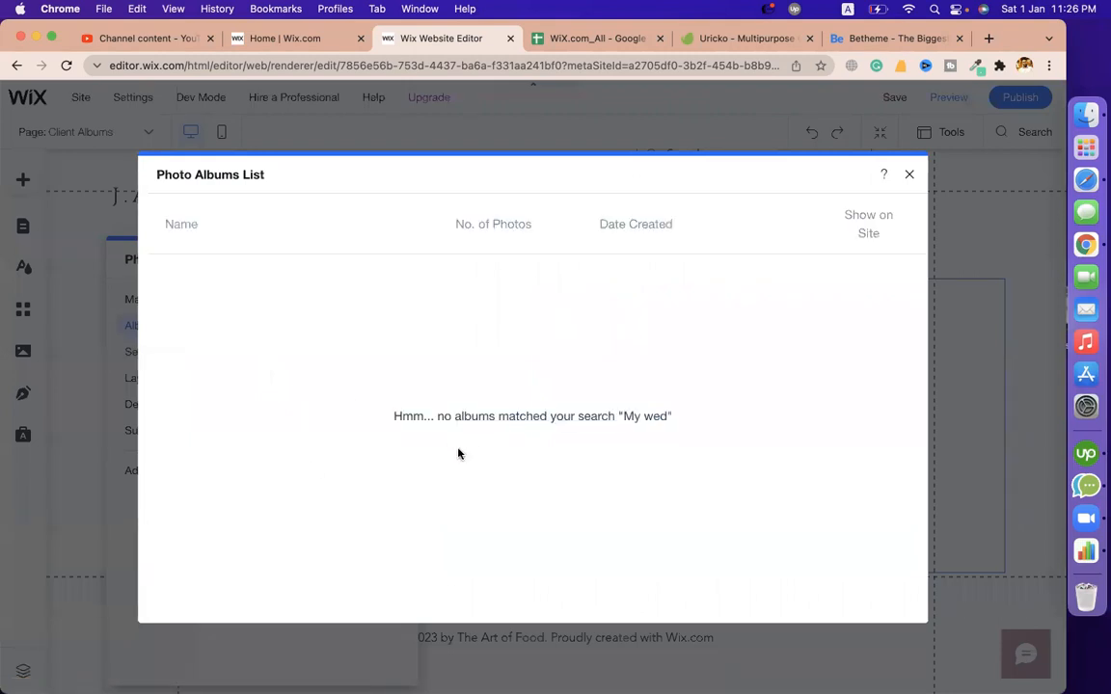
pyautogui.click(910, 174)
# - Open the Wix Website Portfolio album from the album manager and proceed to its publishing editor
pyautogui.click(137, 301)
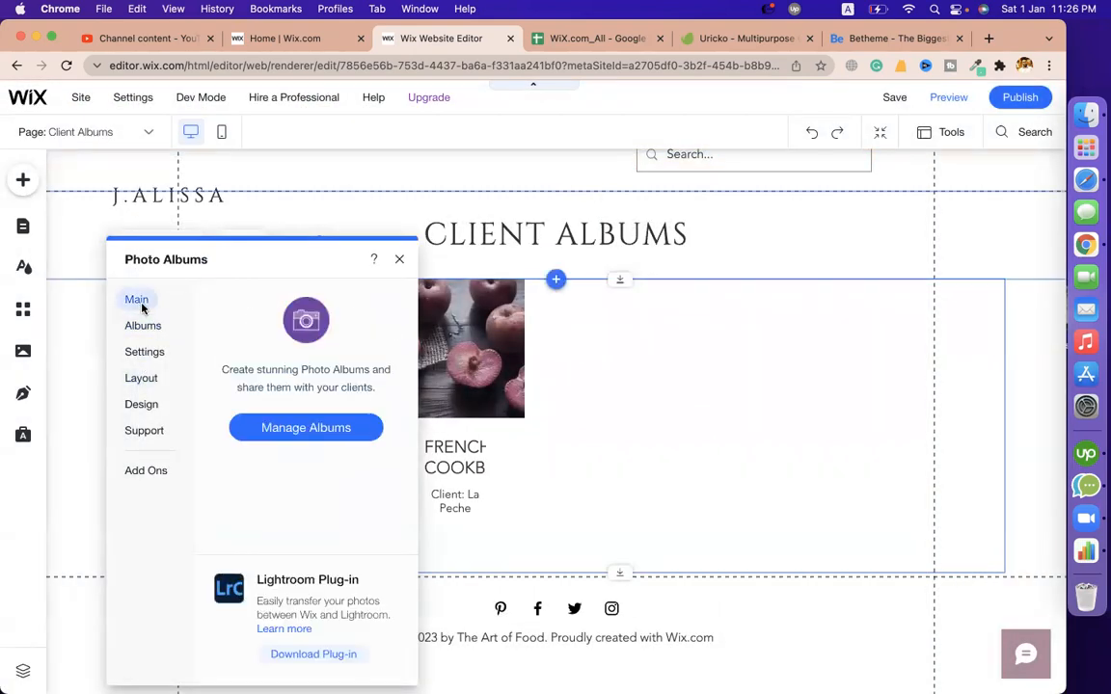
pyautogui.click(302, 427)
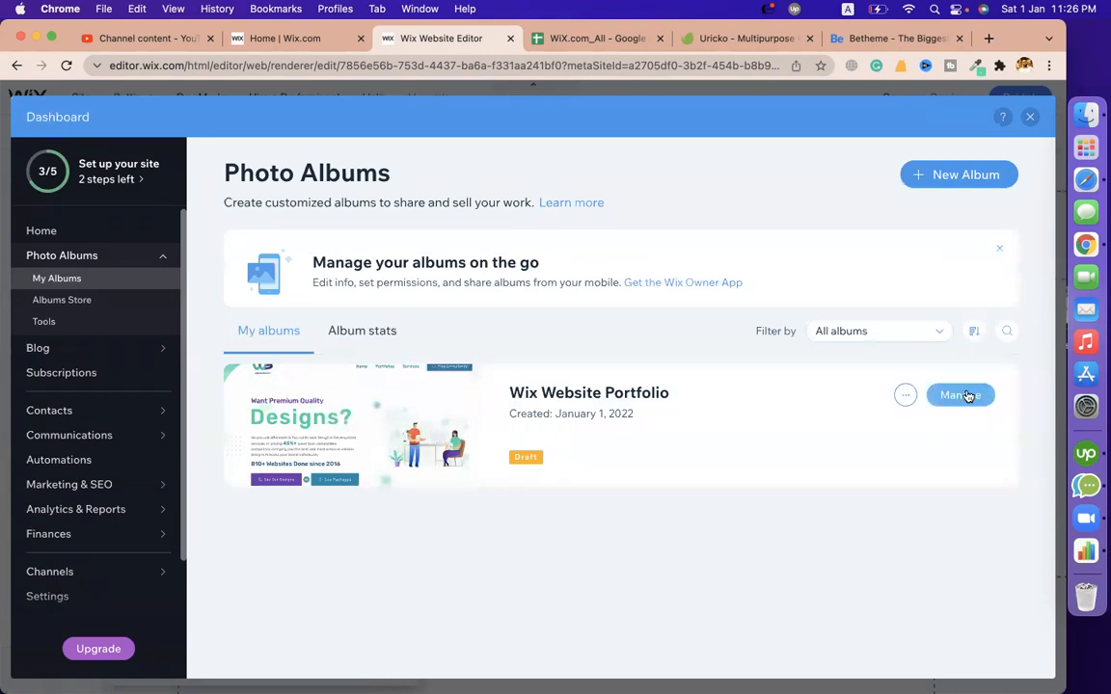
pyautogui.click(904, 396)
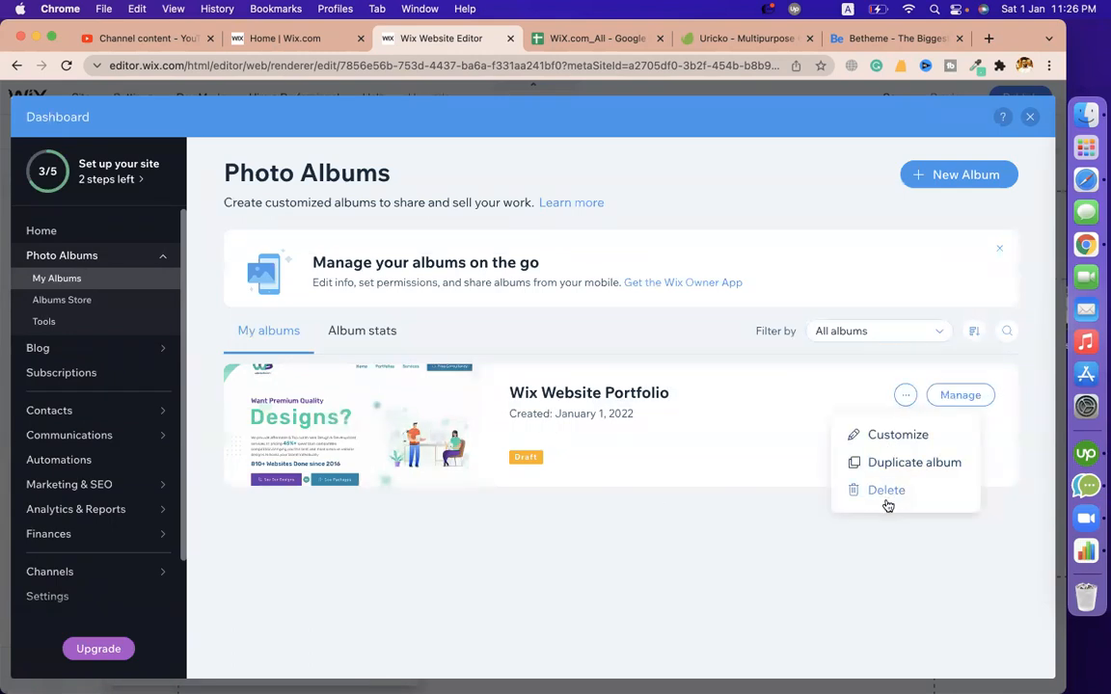
pyautogui.click(786, 520)
pyautogui.click(964, 395)
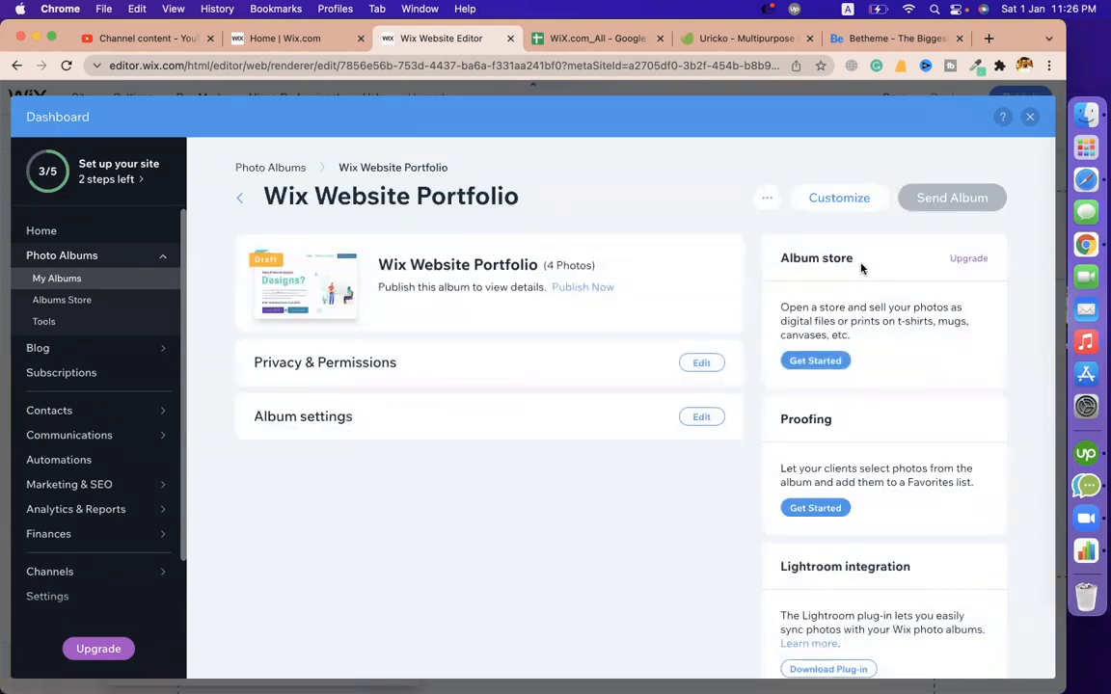
pyautogui.click(590, 289)
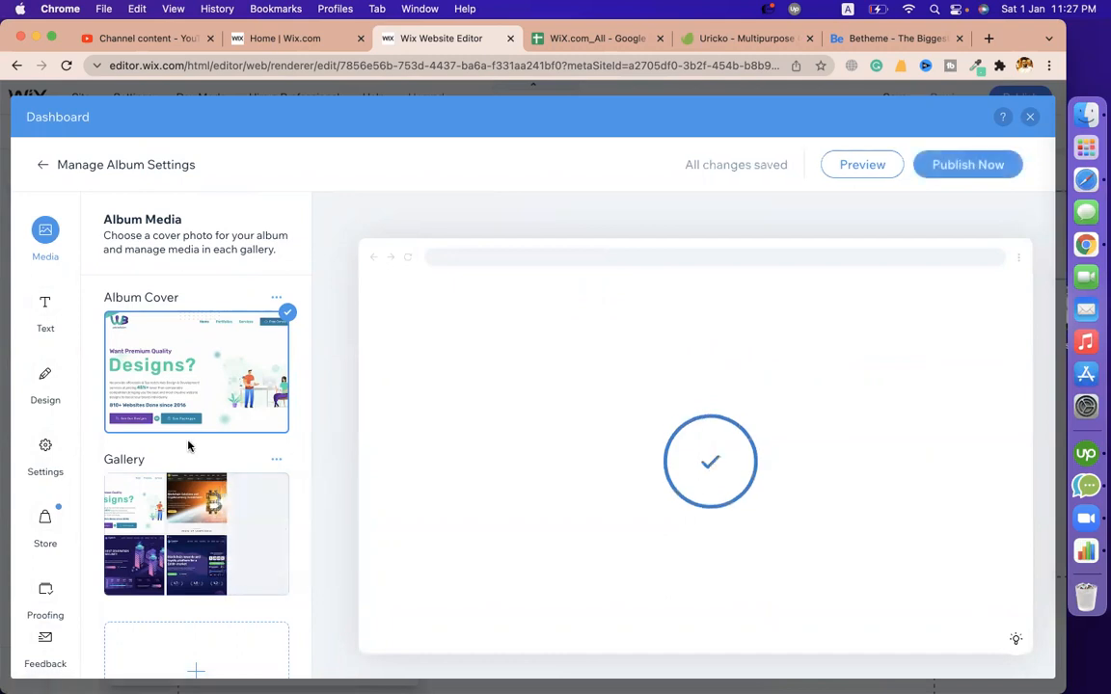
# - Switch to the Betheme site and browse its gallery of pre-built websites for portfolio images
pyautogui.click(843, 38)
pyautogui.scroll(10, 404, 200)
pyautogui.scroll(-15, 404, 197)
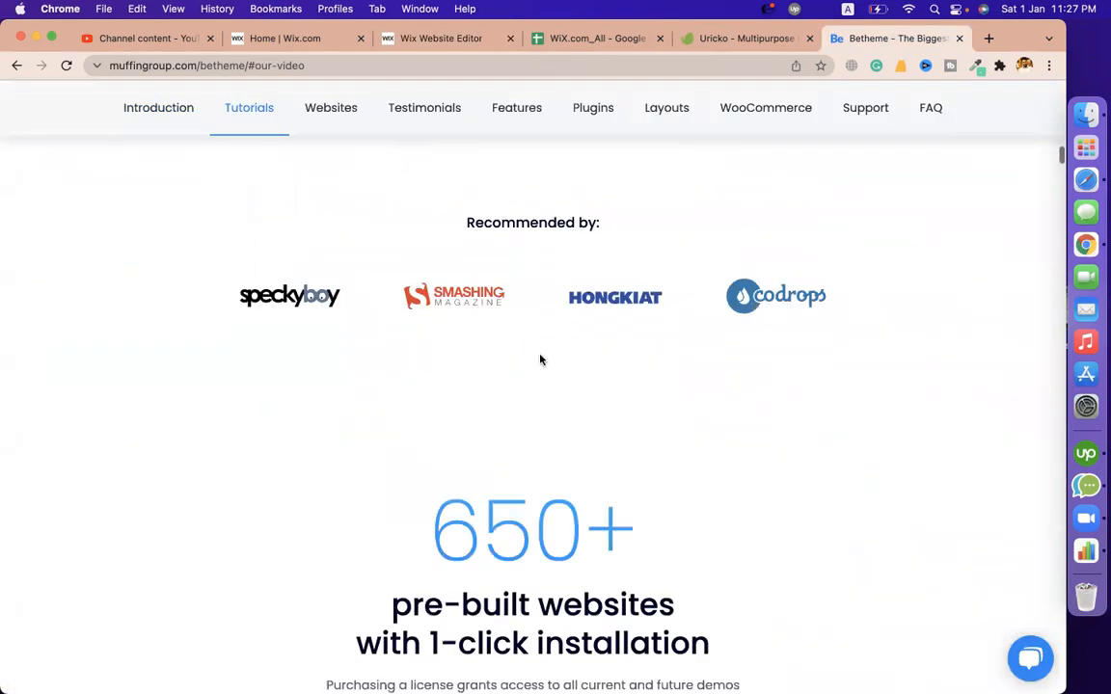
pyautogui.scroll(-10, 542, 361)
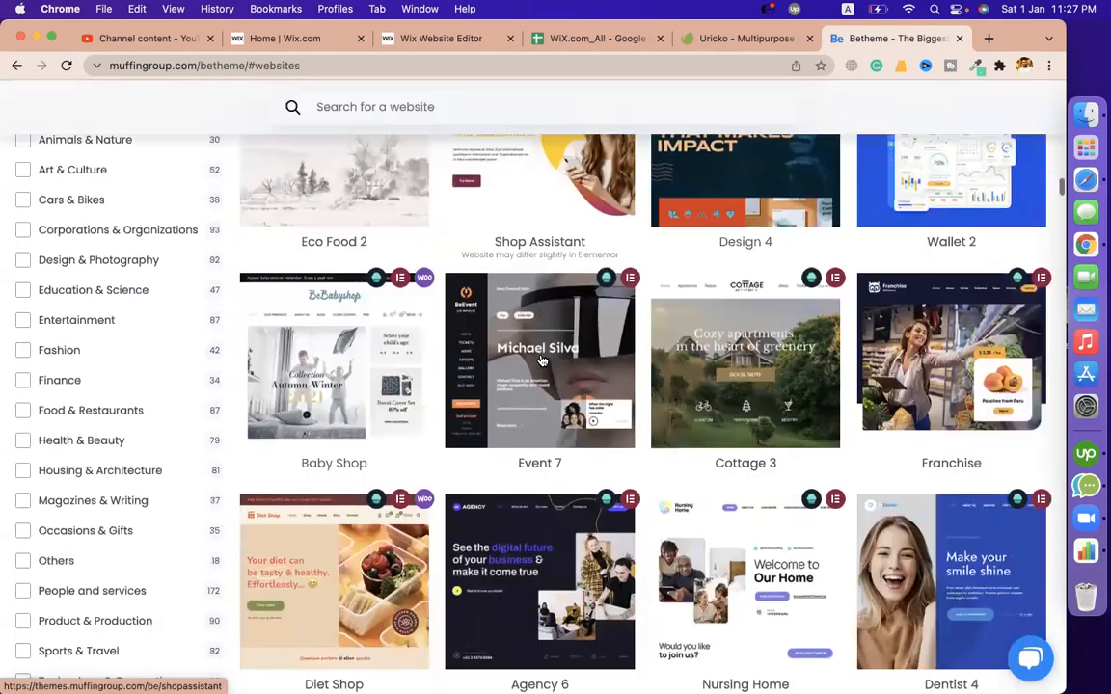
pyautogui.scroll(-3, 694, 414)
pyautogui.scroll(3, 753, 450)
pyautogui.scroll(3, 753, 451)
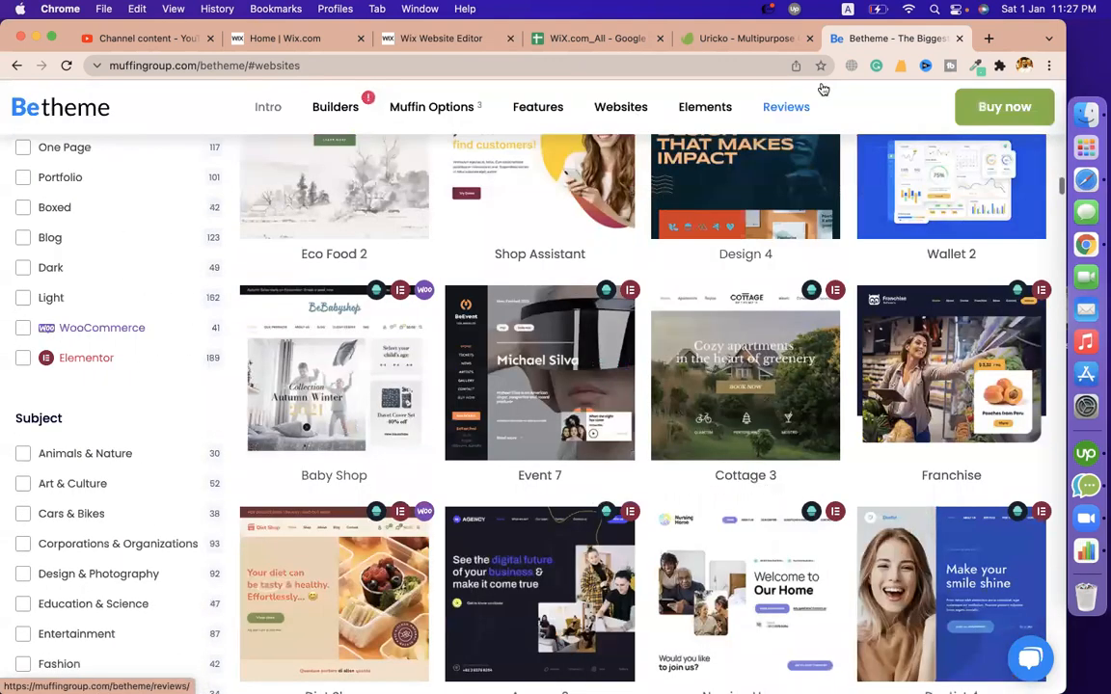
# - Switch to Envato Elements and browse its WordPress theme listings for portfolio images
pyautogui.click(694, 39)
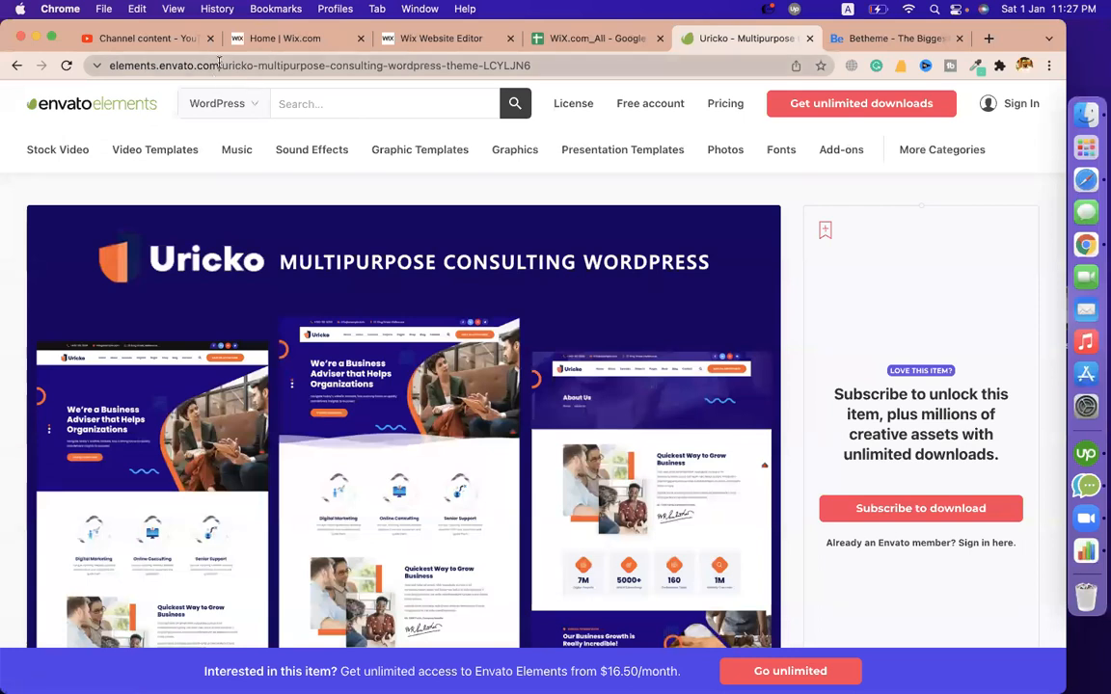
pyautogui.moveTo(193, 66); pyautogui.dragTo(11, 64)
pyautogui.click(2, 210)
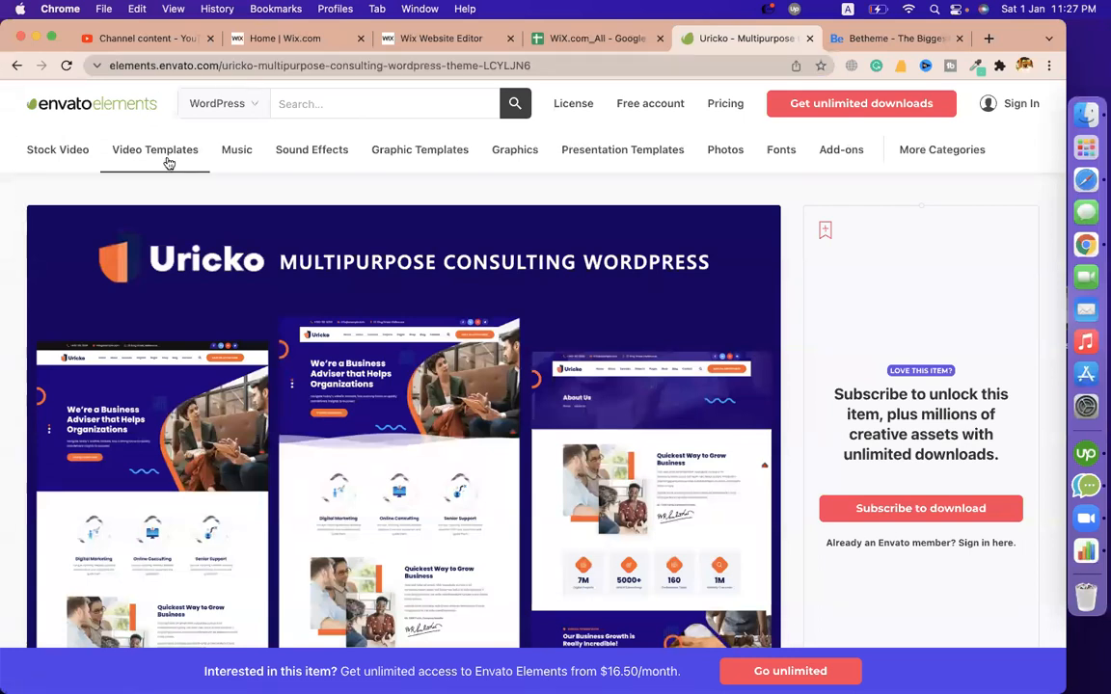
pyautogui.click(218, 104)
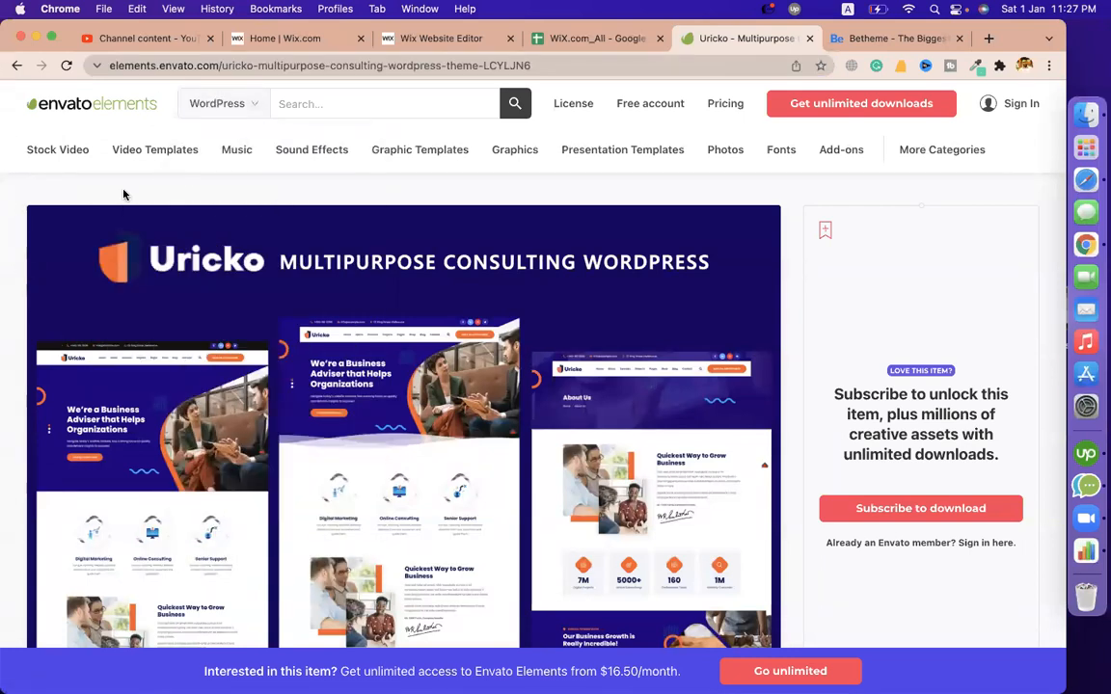
pyautogui.click(511, 104)
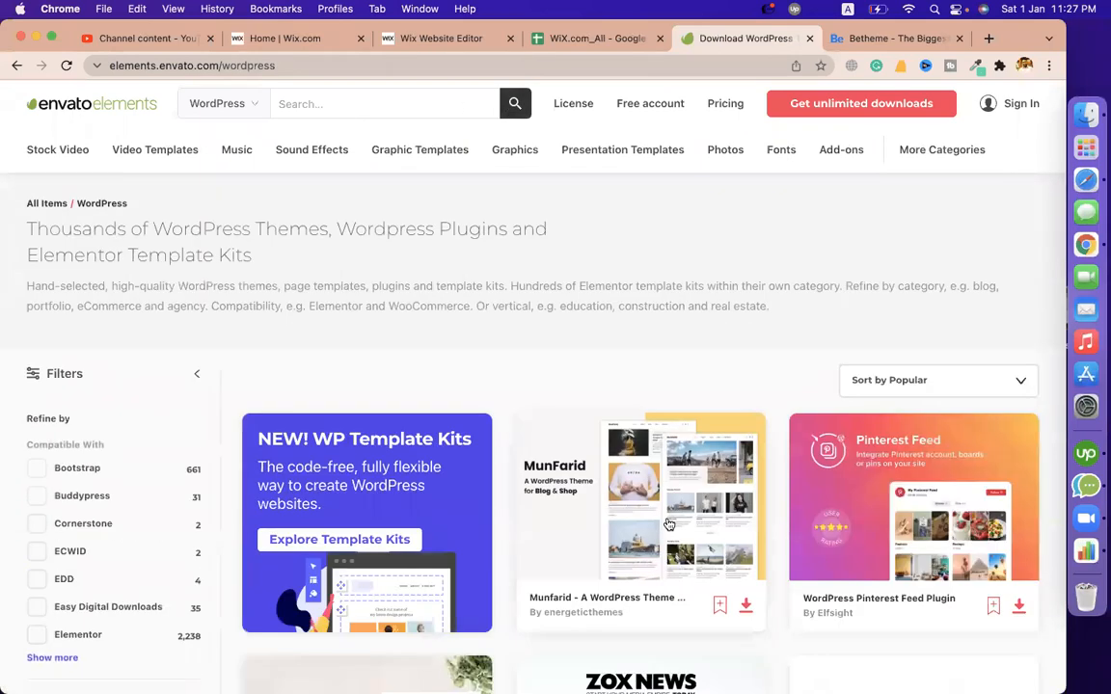
pyautogui.scroll(-13, 668, 524)
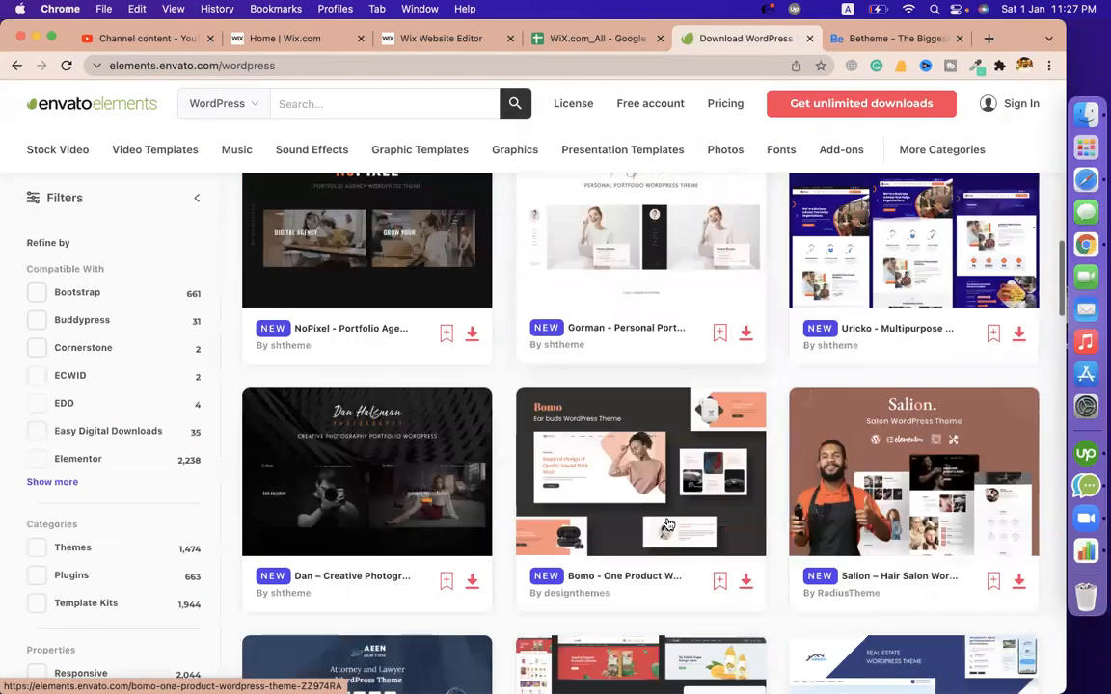
pyautogui.scroll(-14, 669, 523)
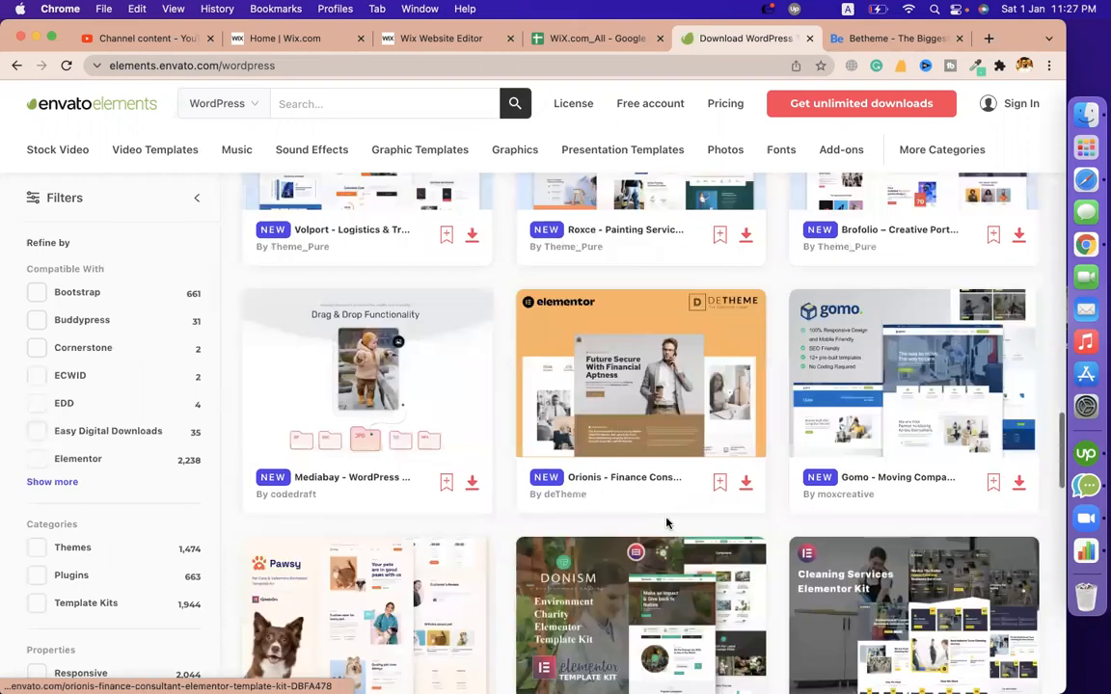
pyautogui.scroll(3, 666, 524)
pyautogui.scroll(-2, 636, 482)
# - Open the Roxce painting services theme page from the Envato Elements listing
pyautogui.click(618, 464)
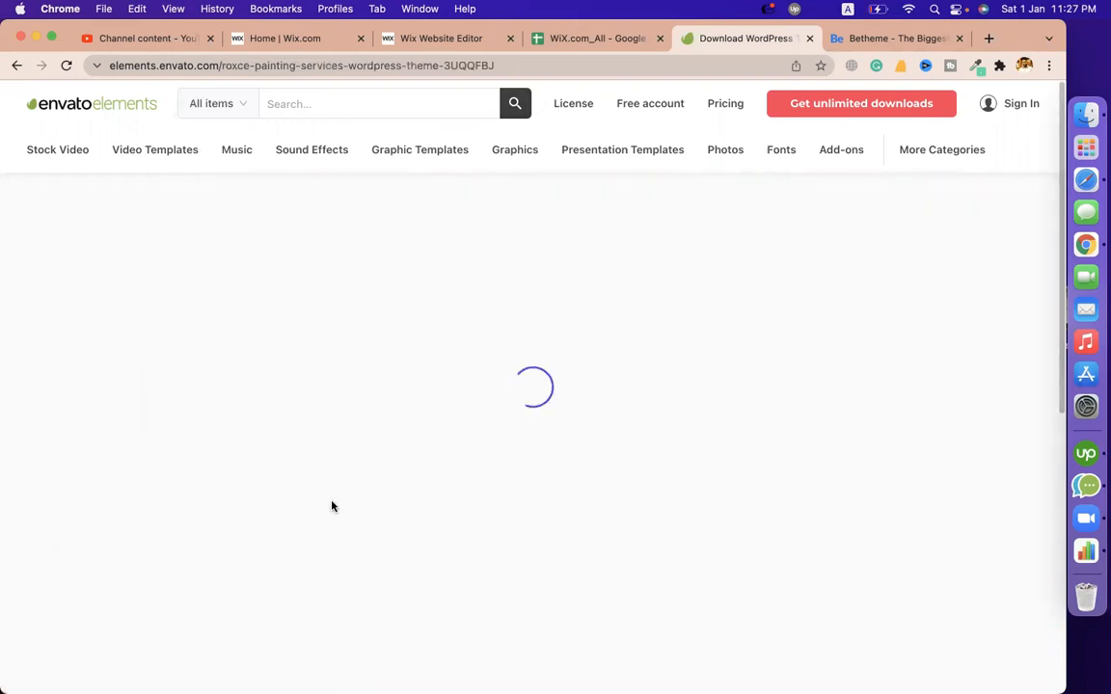
pyautogui.rightClick(513, 375)
pyautogui.click(677, 246)
pyautogui.click(449, 66)
# - Return to the Wix album editor, publish the Wix Website Portfolio album and open its management page
pyautogui.click(429, 44)
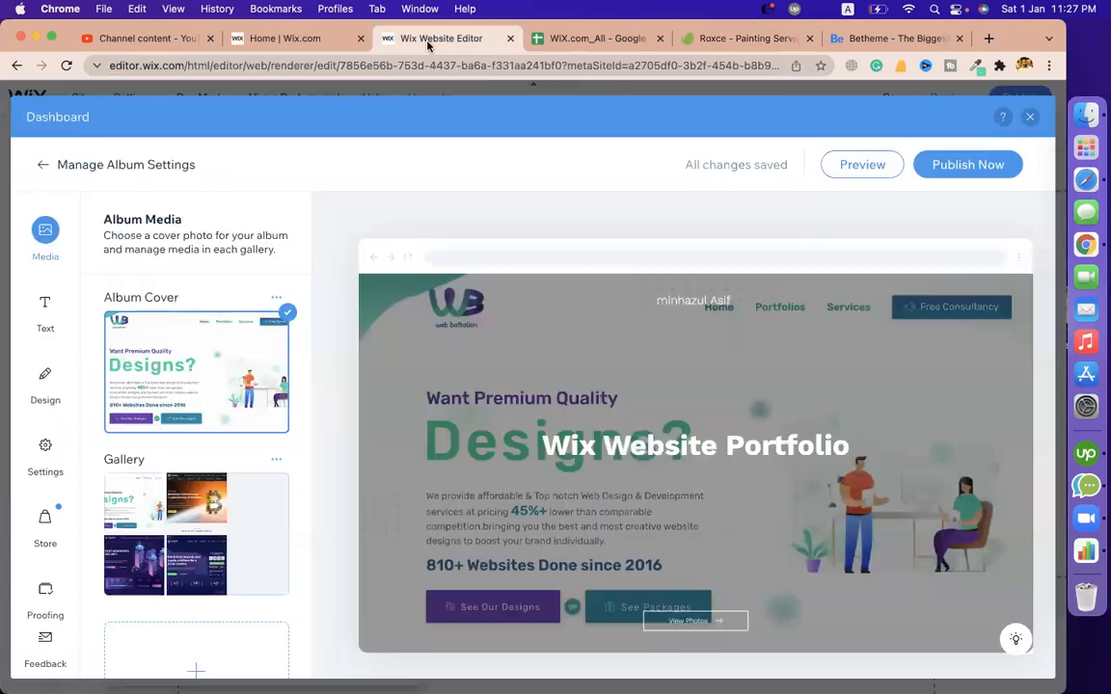
pyautogui.click(985, 172)
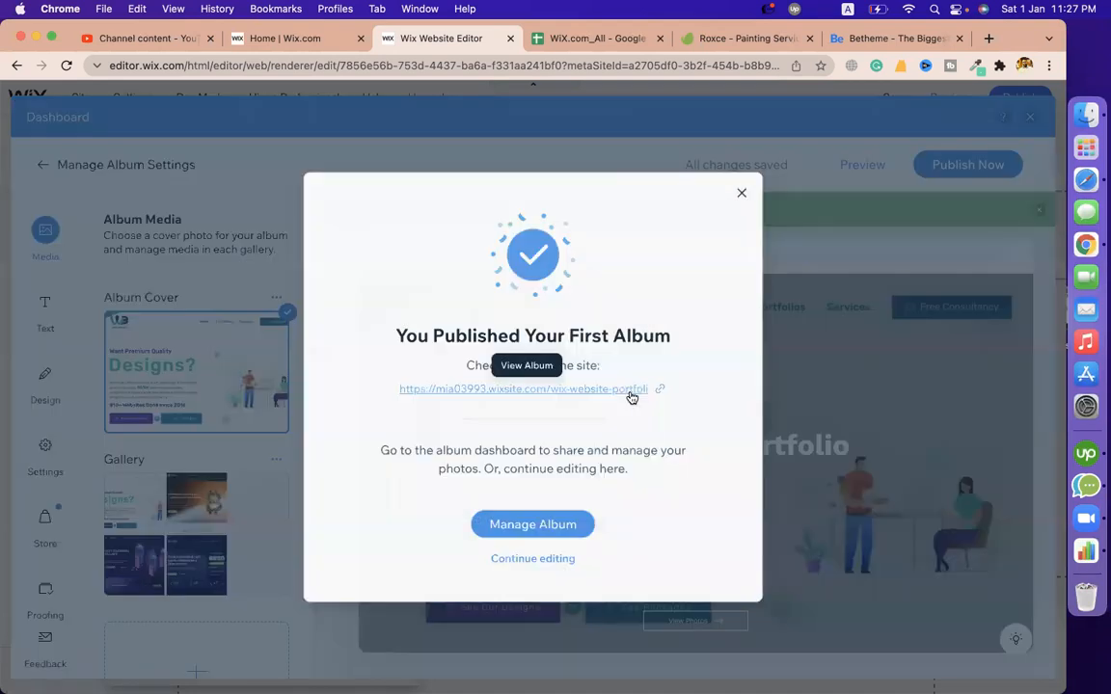
pyautogui.click(533, 526)
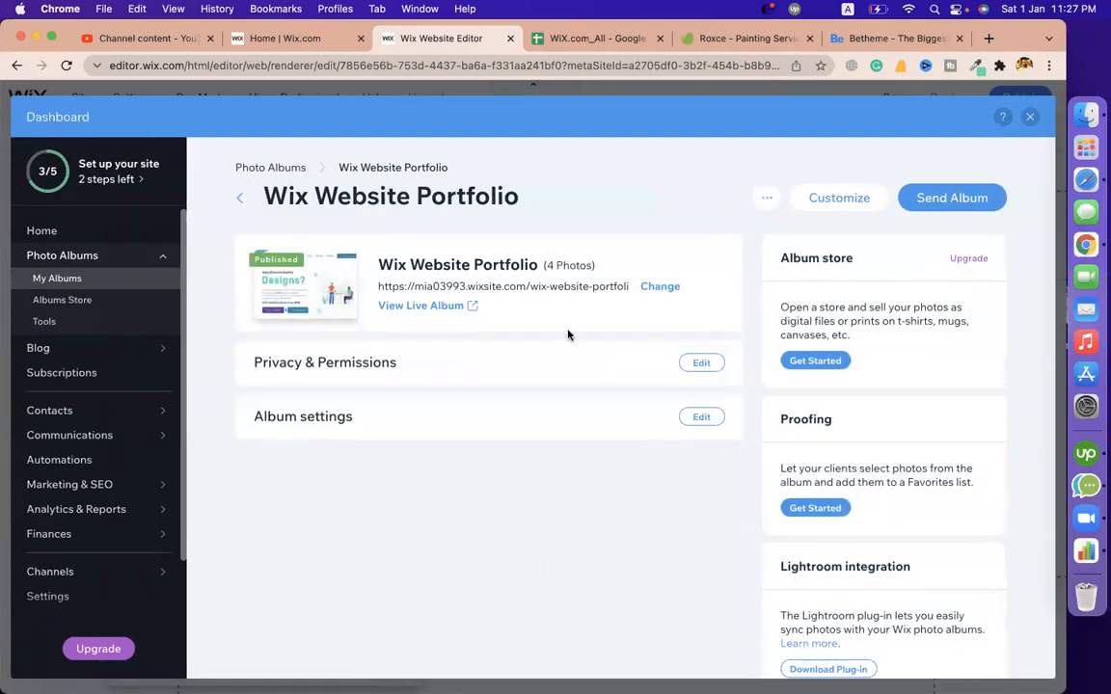
# - Start a new photo album with the Classic cover style and Masonry photo layout, and continue to its naming stage
pyautogui.click(246, 169)
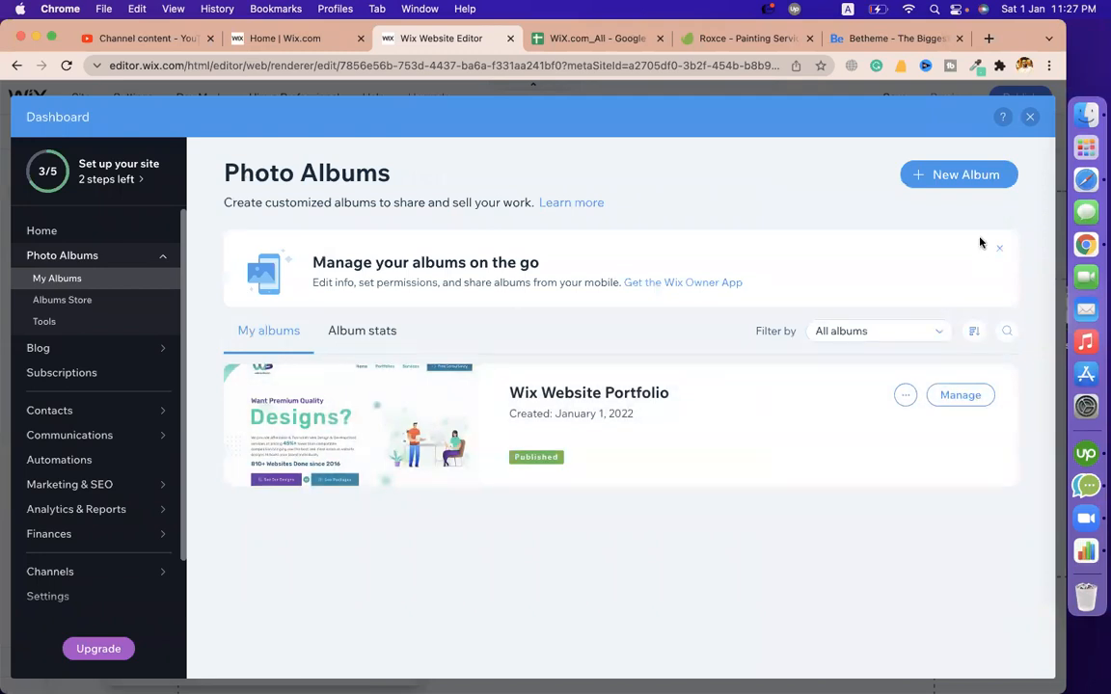
pyautogui.click(956, 177)
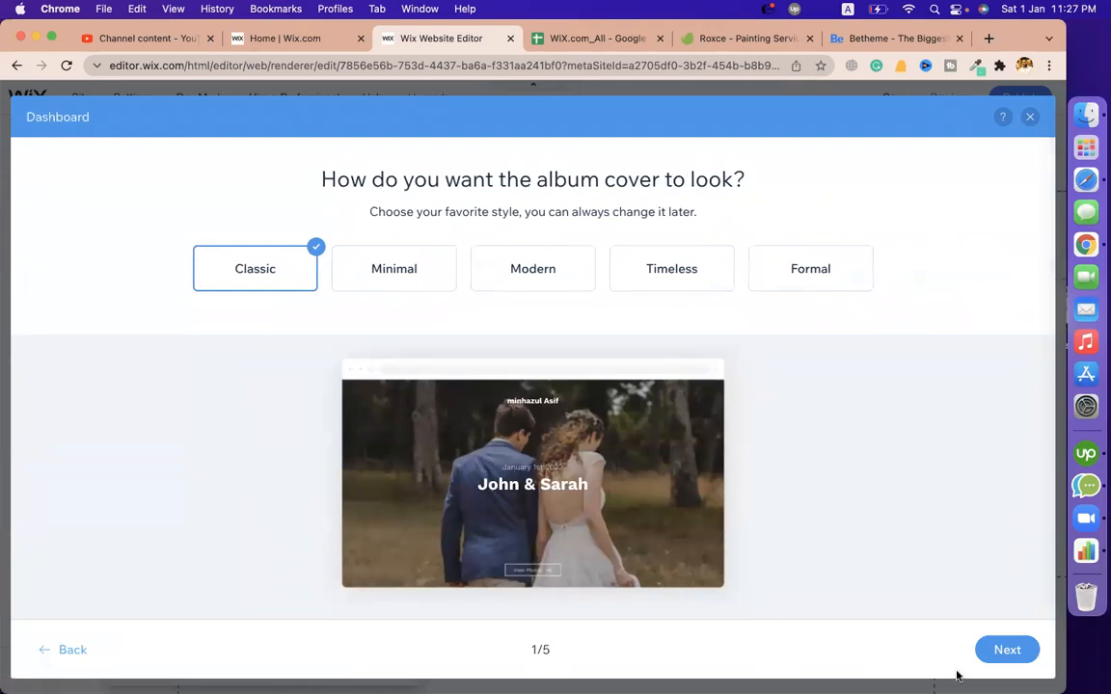
pyautogui.click(1006, 650)
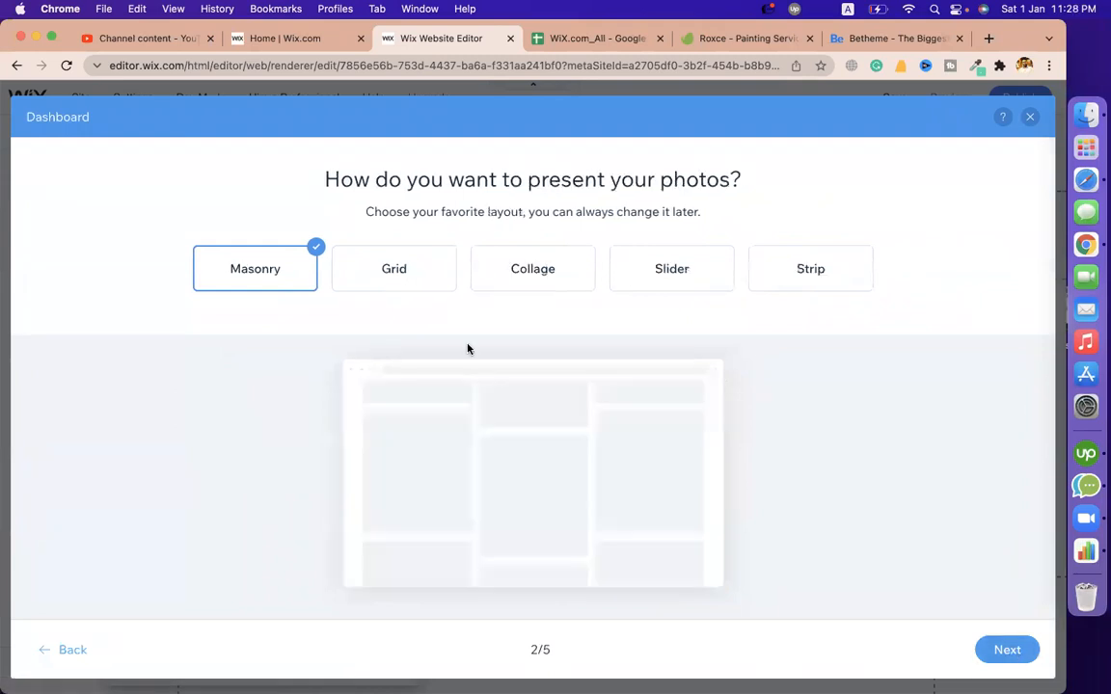
pyautogui.click(1024, 660)
pyautogui.click(1005, 648)
# - Name the new album "crypto website" and continue to the media upload stage
pyautogui.click(432, 281)
pyautogui.write('crypto wen')
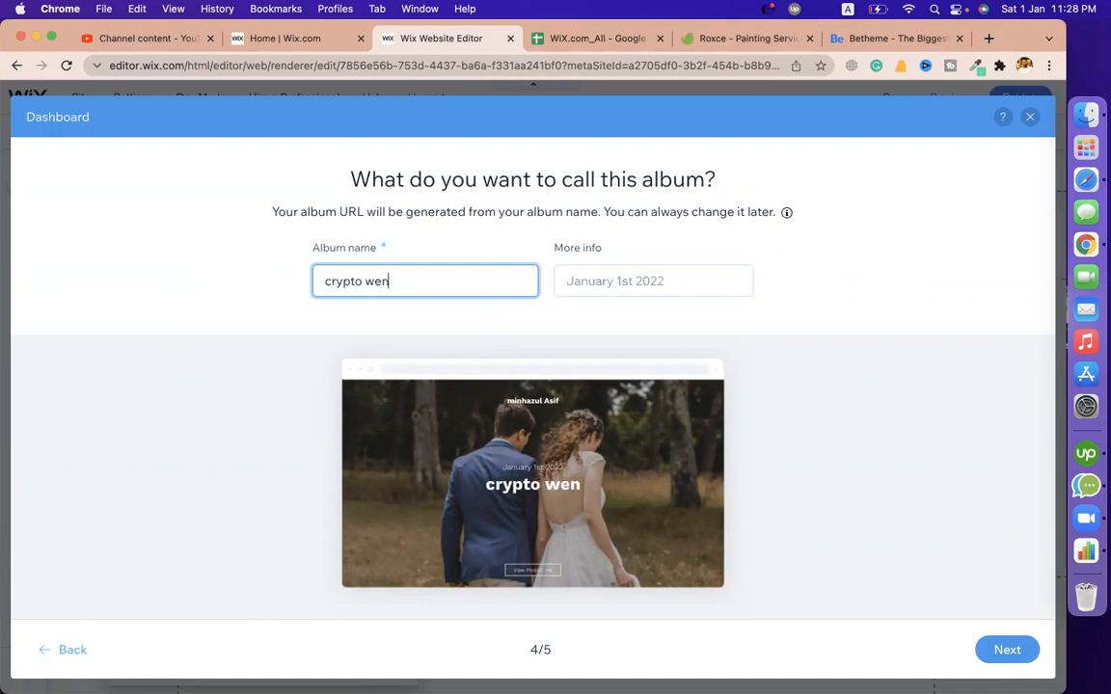
pyautogui.press('BackSpace')
pyautogui.write('bsite')
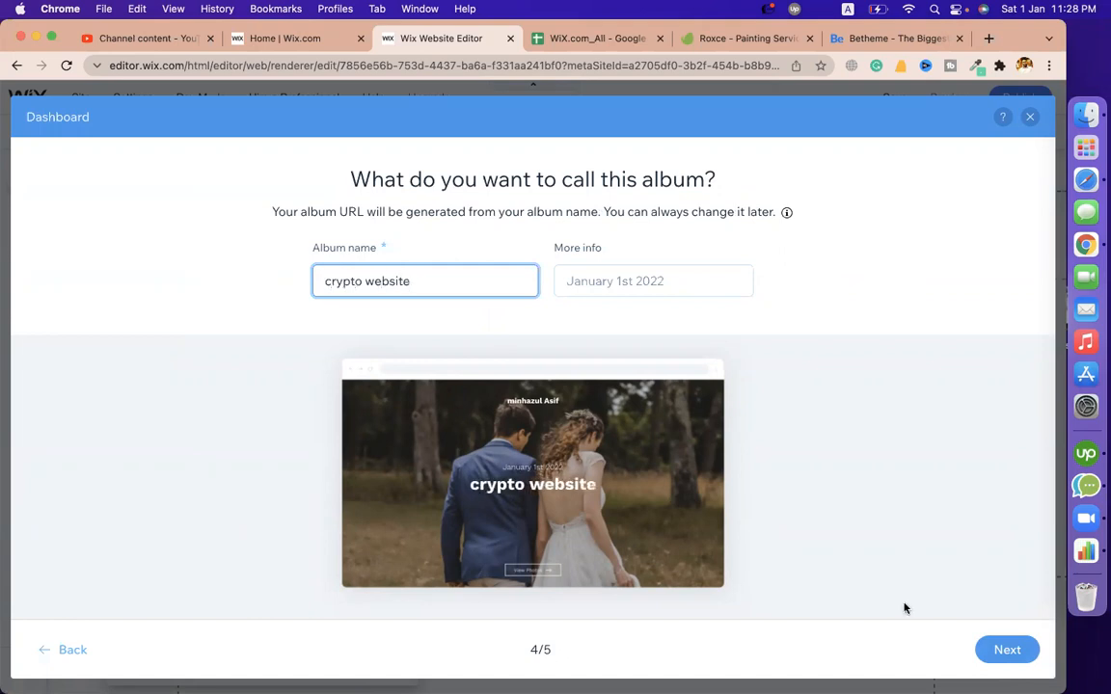
pyautogui.click(1008, 649)
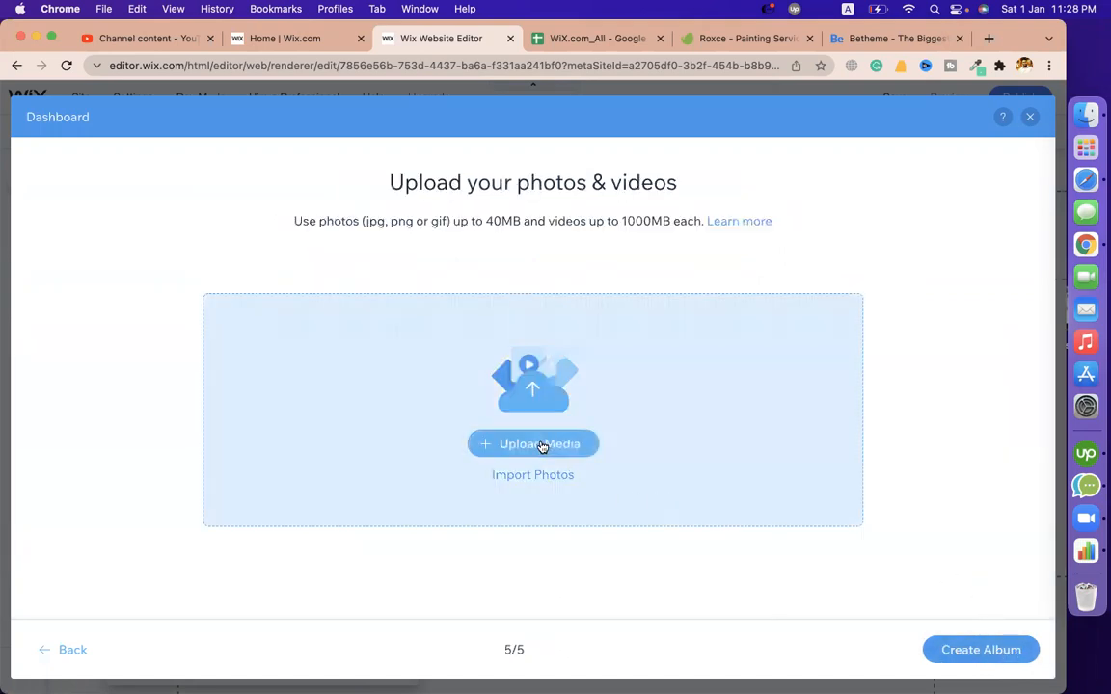
pyautogui.click(543, 447)
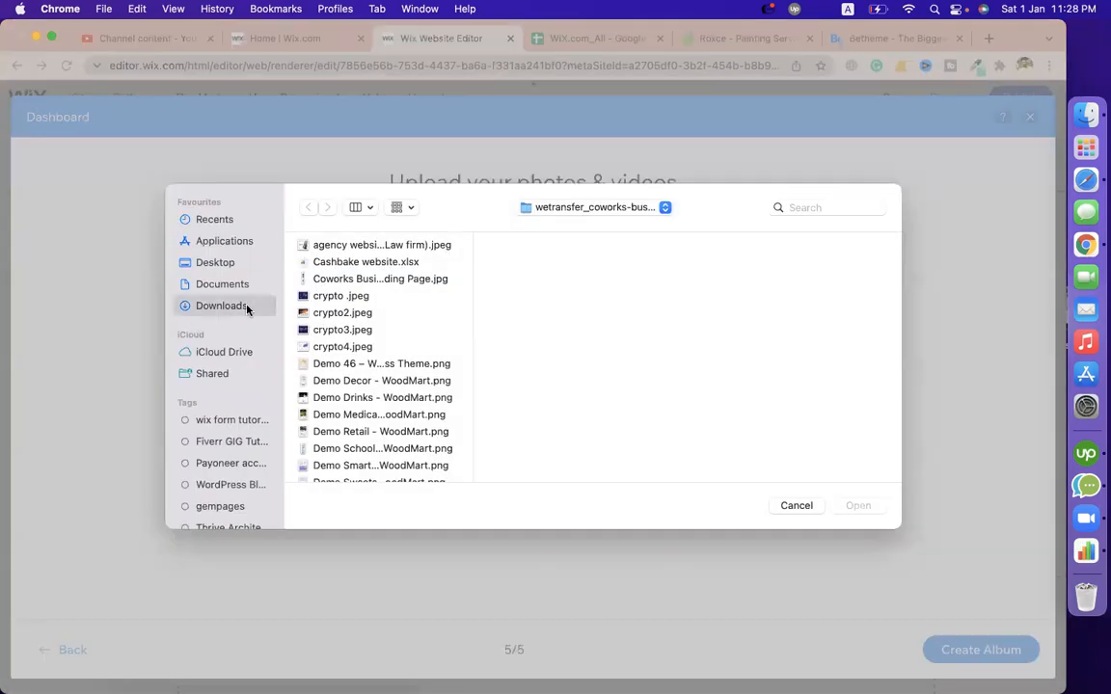
pyautogui.click(247, 307)
pyautogui.click(338, 364)
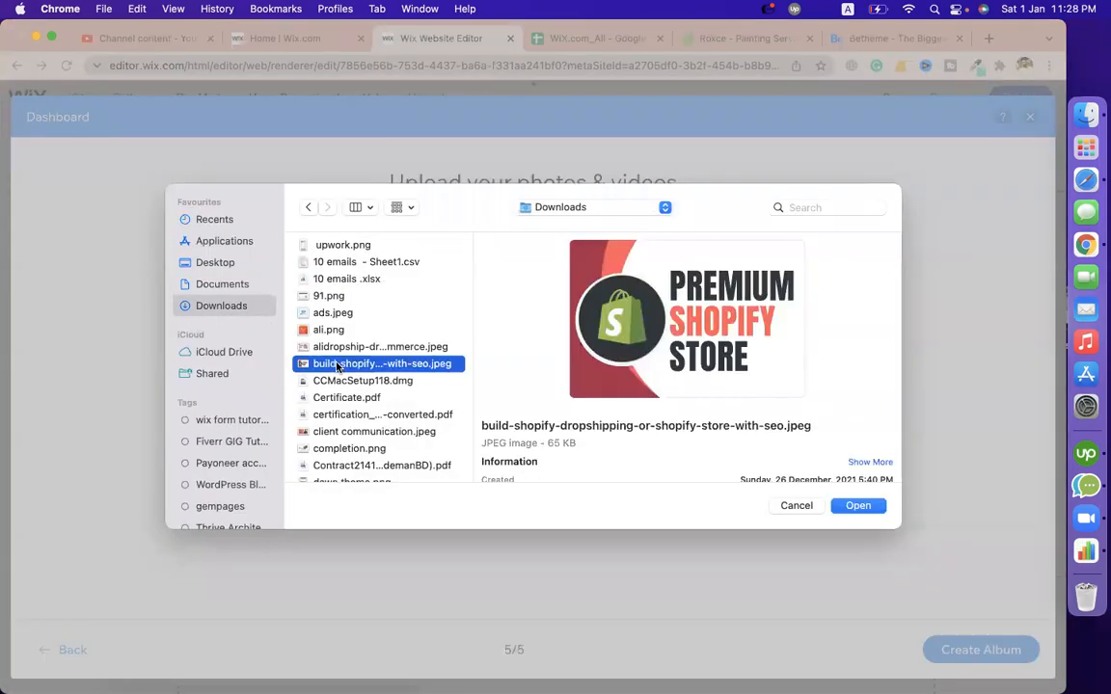
pyautogui.click(789, 509)
# - Switch to the Betheme demo gallery and filter its websites to the WooCommerce layout
pyautogui.click(887, 38)
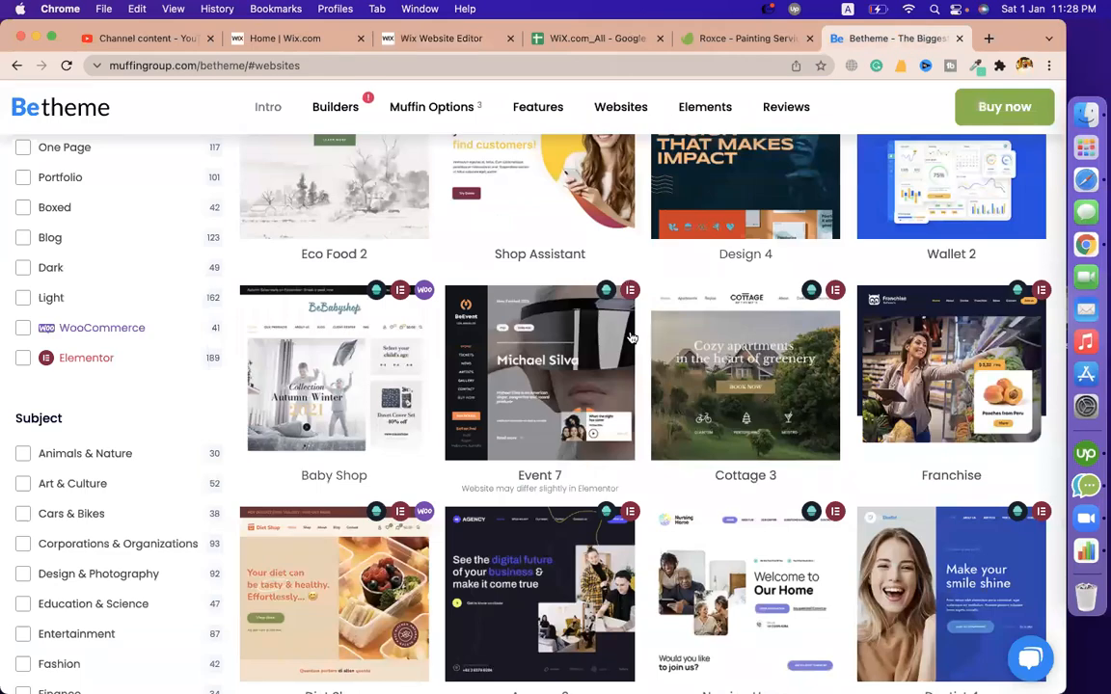
pyautogui.scroll(-12, 631, 337)
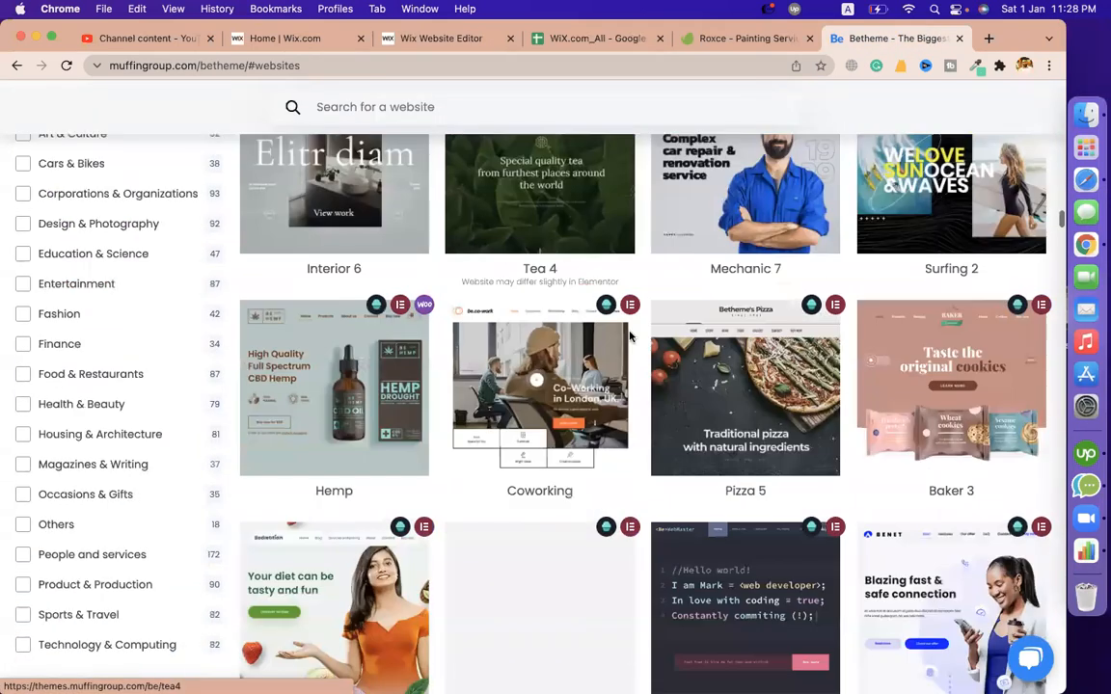
pyautogui.scroll(-3, 630, 336)
pyautogui.scroll(15, 629, 338)
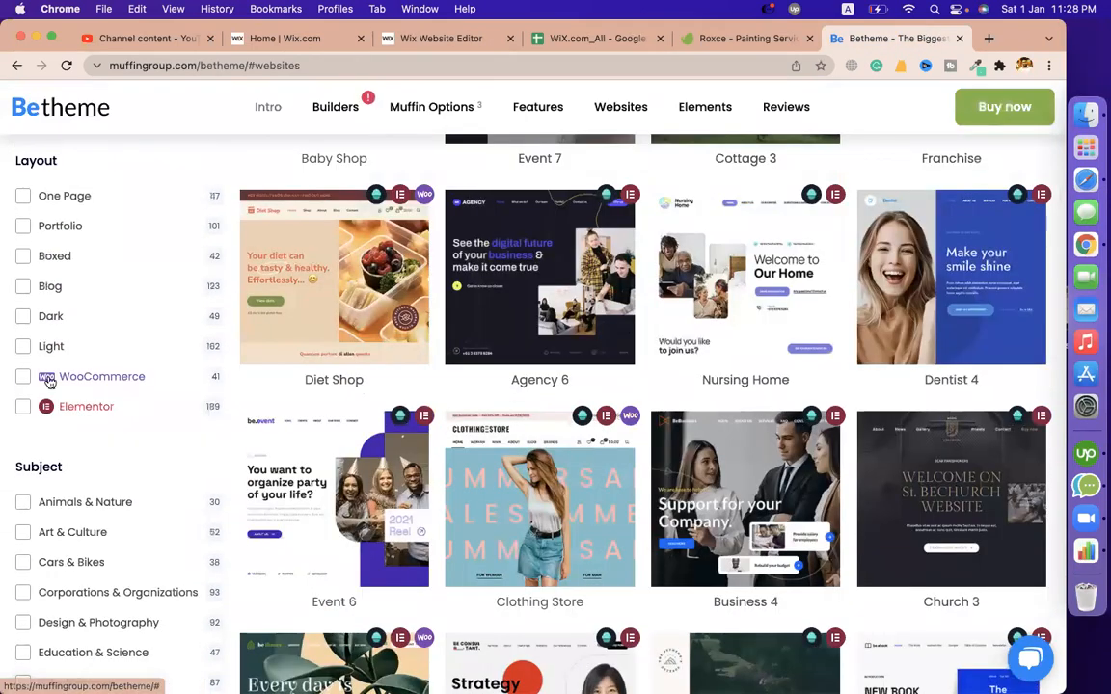
pyautogui.click(23, 378)
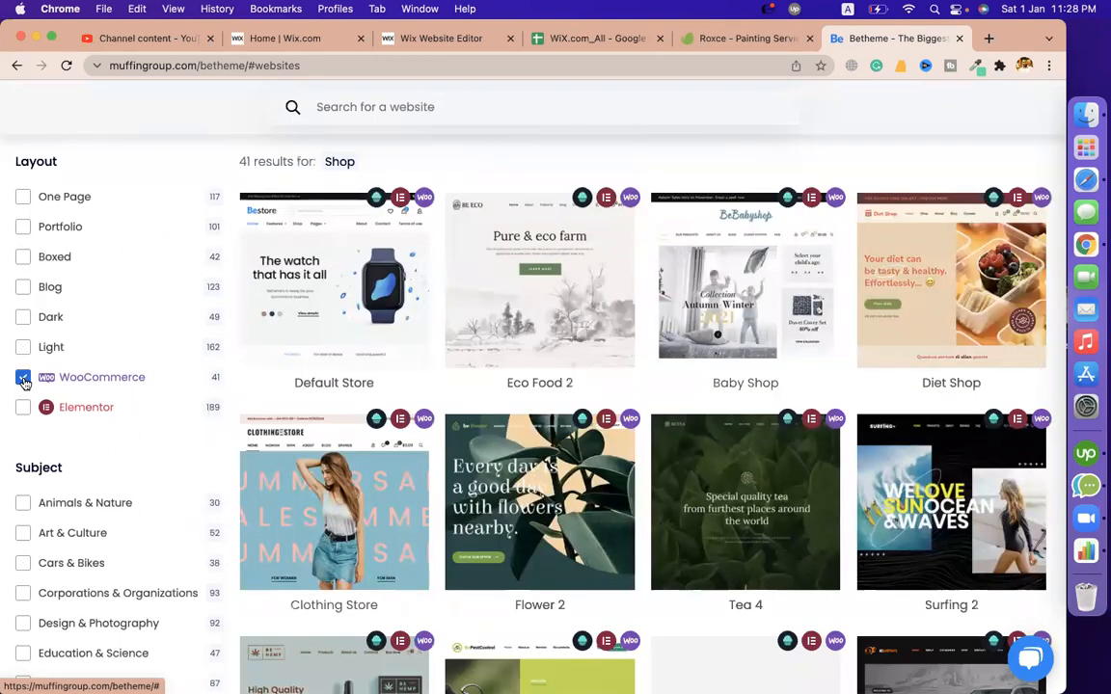
pyautogui.click(24, 382)
pyautogui.click(24, 382)
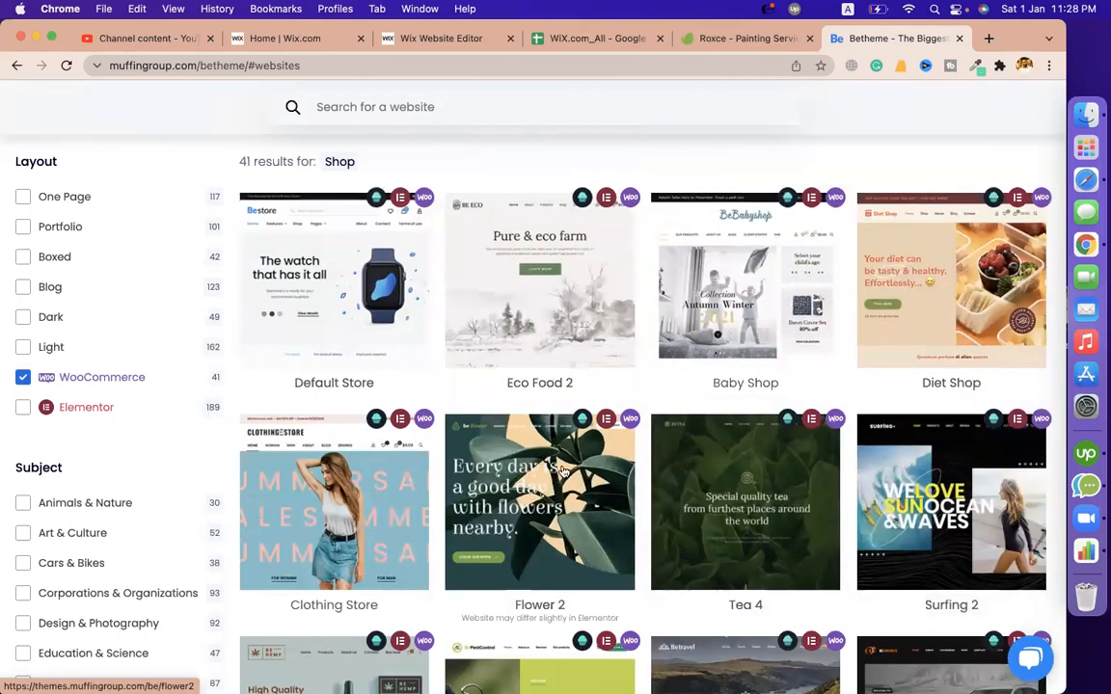
# - Save the Default Store preview image as "woo1" in the portfolio folder
pyautogui.rightClick(353, 294)
pyautogui.click(415, 460)
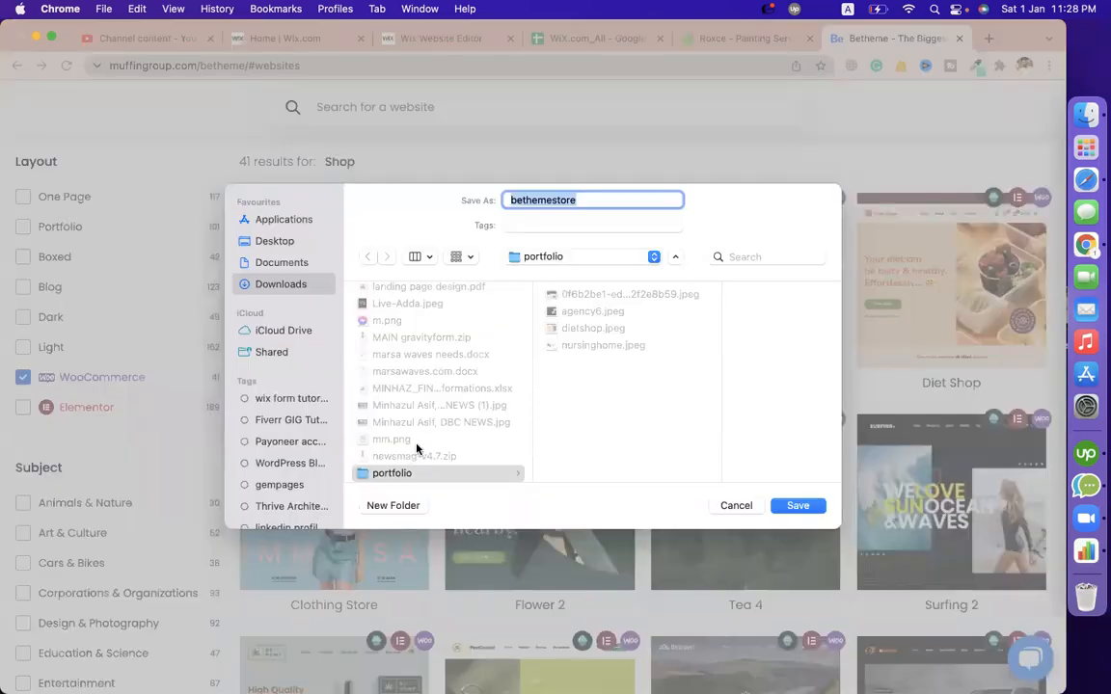
pyautogui.write('woo1')
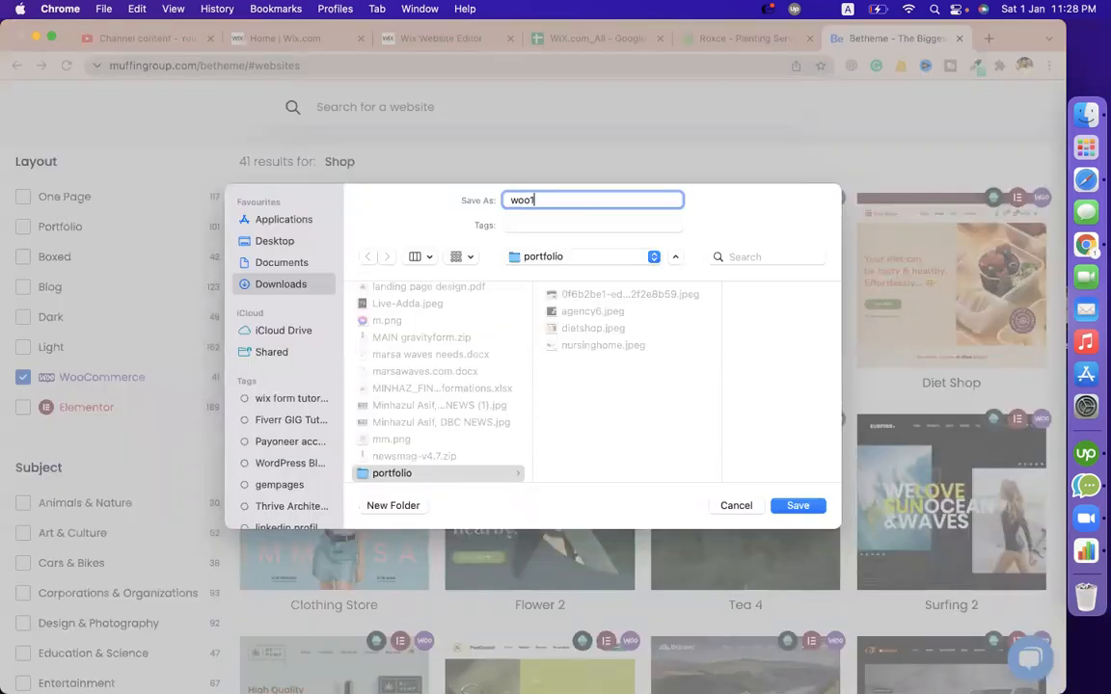
pyautogui.press('Return')
# - Save the Eco Food 2 preview image as "woo2" in the portfolio folder
pyautogui.rightClick(597, 311)
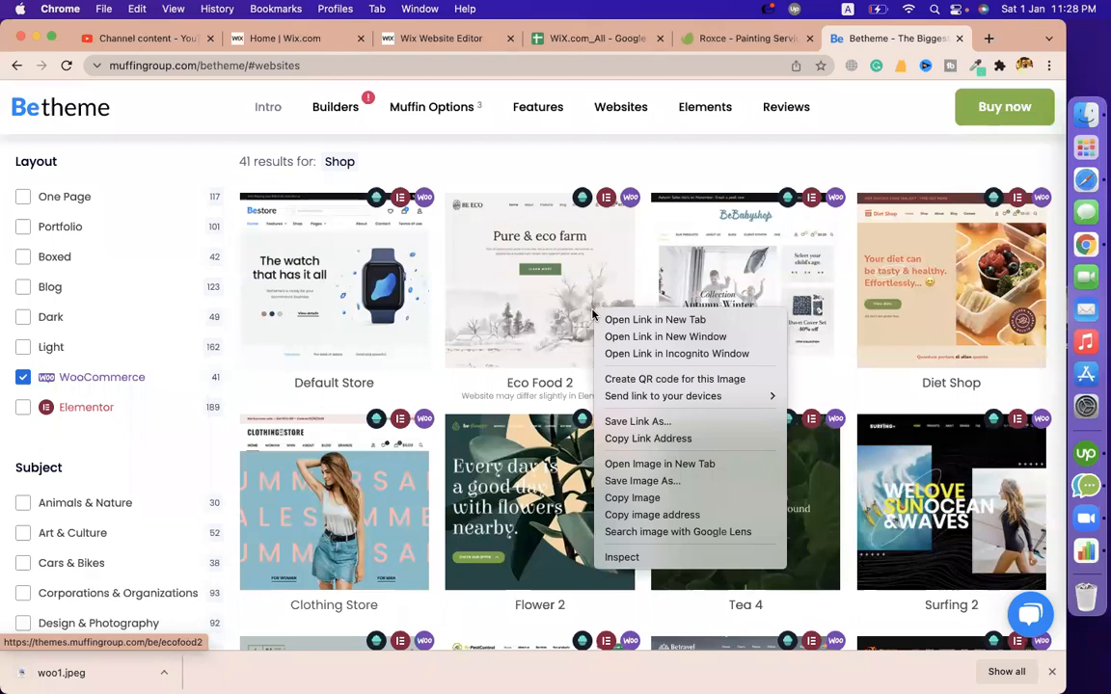
pyautogui.click(627, 481)
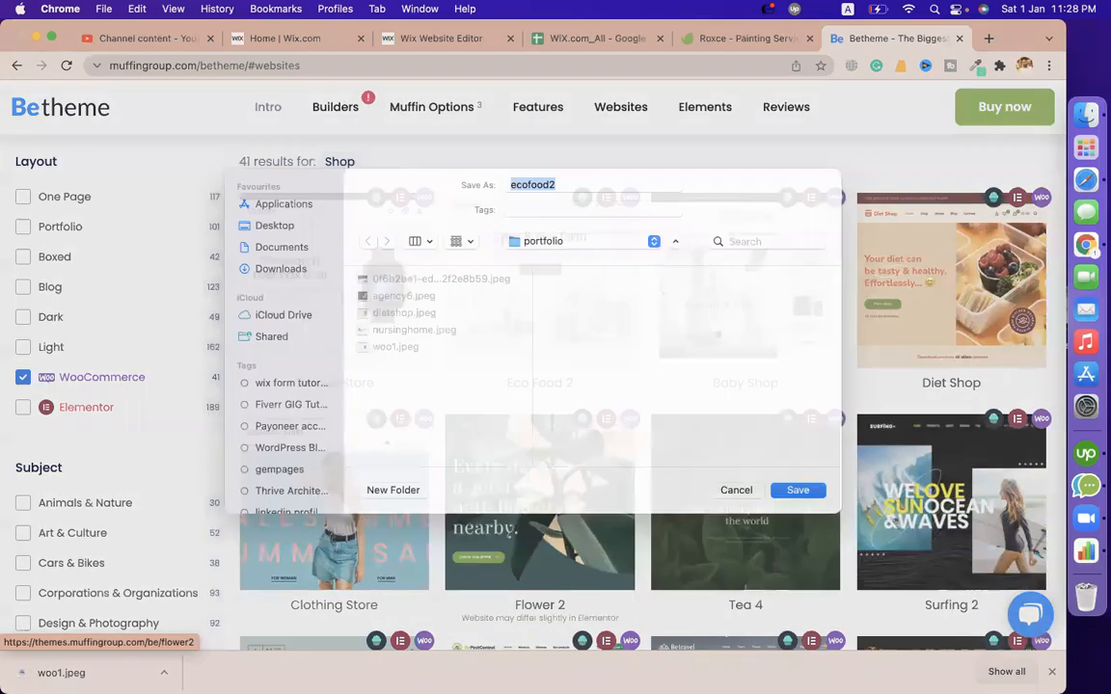
pyautogui.write('woo2')
pyautogui.press('Return')
# - Save the Hemp preview image as "woo3" in the portfolio folder
pyautogui.scroll(-8, 958, 469)
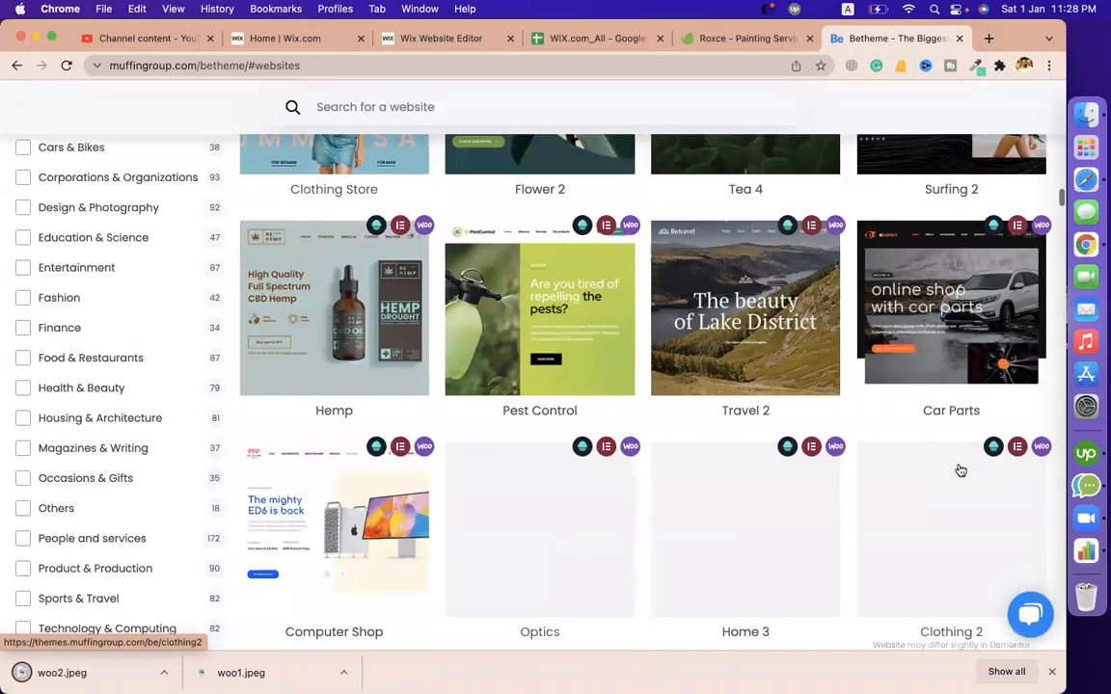
pyautogui.rightClick(336, 308)
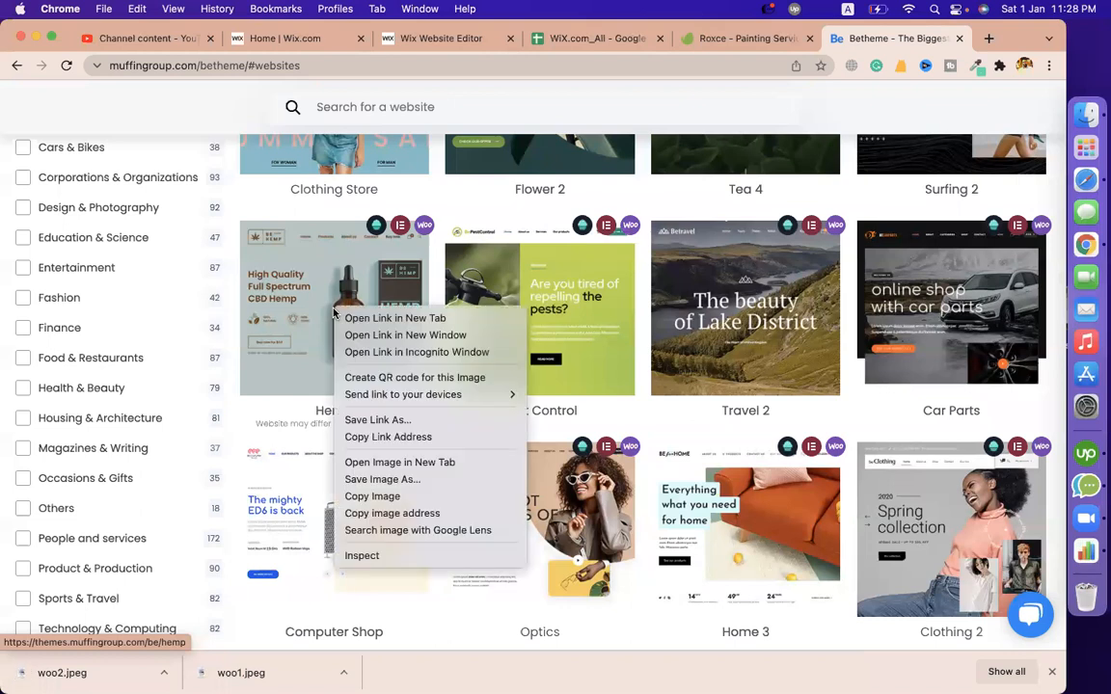
pyautogui.click(391, 481)
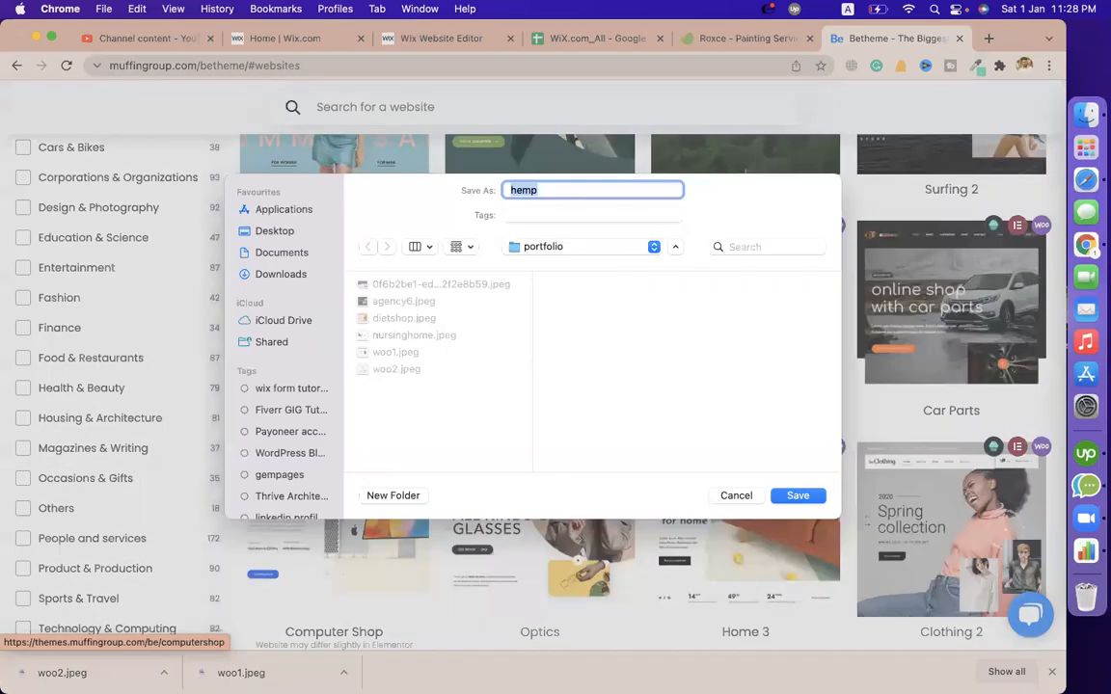
pyautogui.write('woo3')
pyautogui.press('Return')
# - Save the Store 2 preview image as "woo4" in the portfolio folder
pyautogui.scroll(-5, 771, 506)
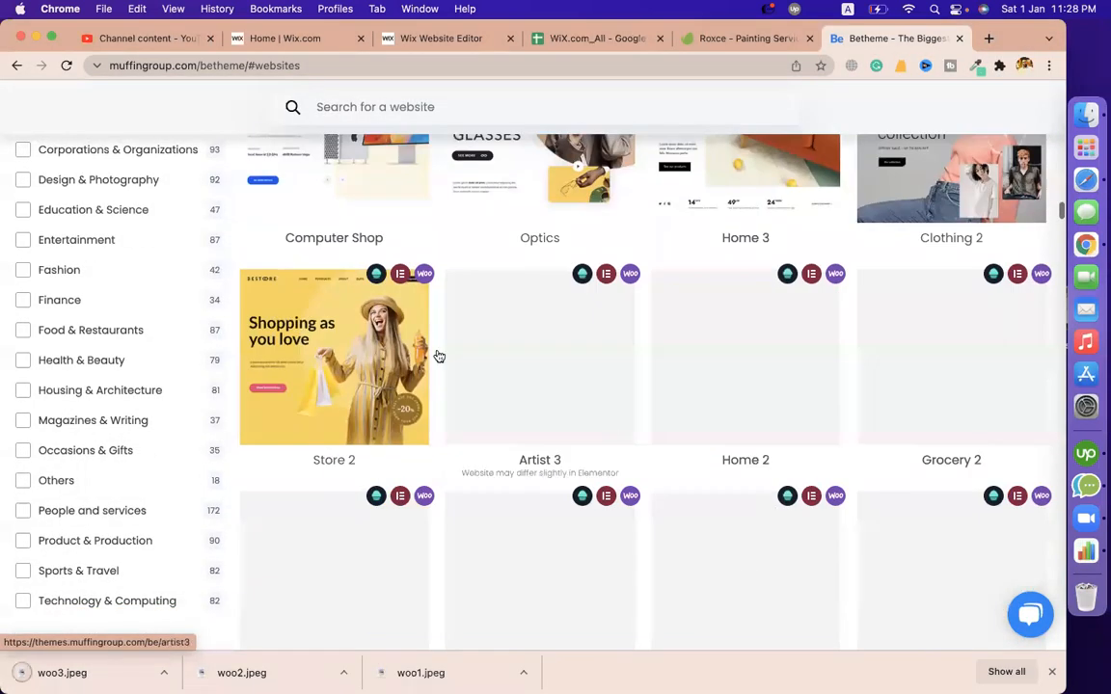
pyautogui.rightClick(339, 341)
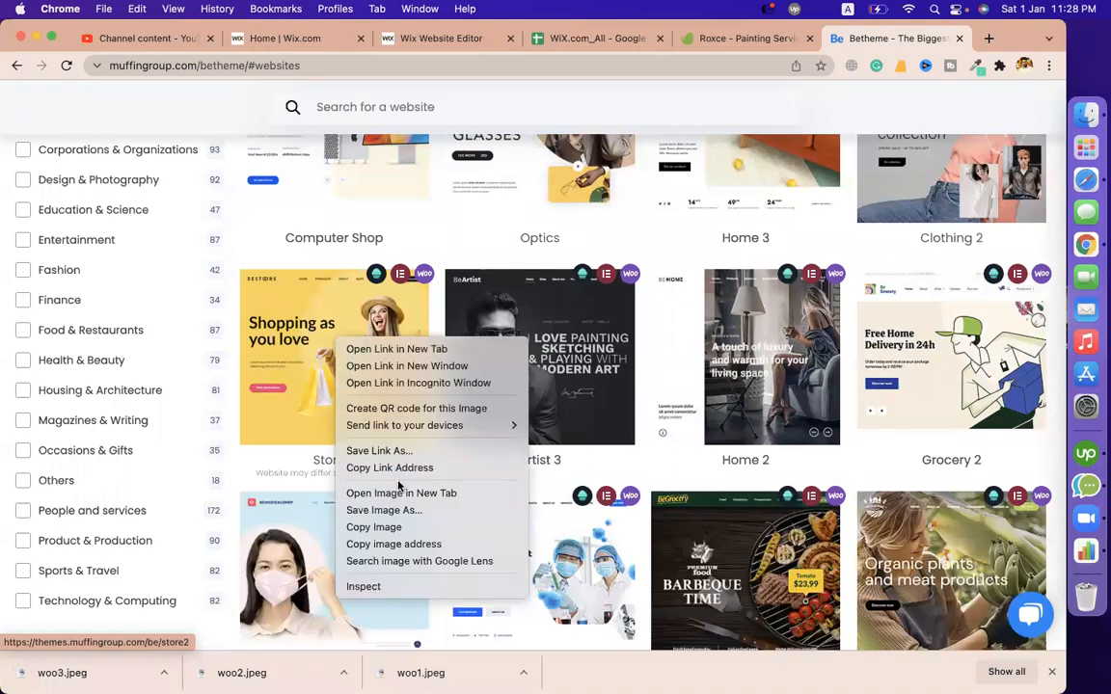
pyautogui.click(386, 510)
pyautogui.write('woo 4')
pyautogui.press('Return')
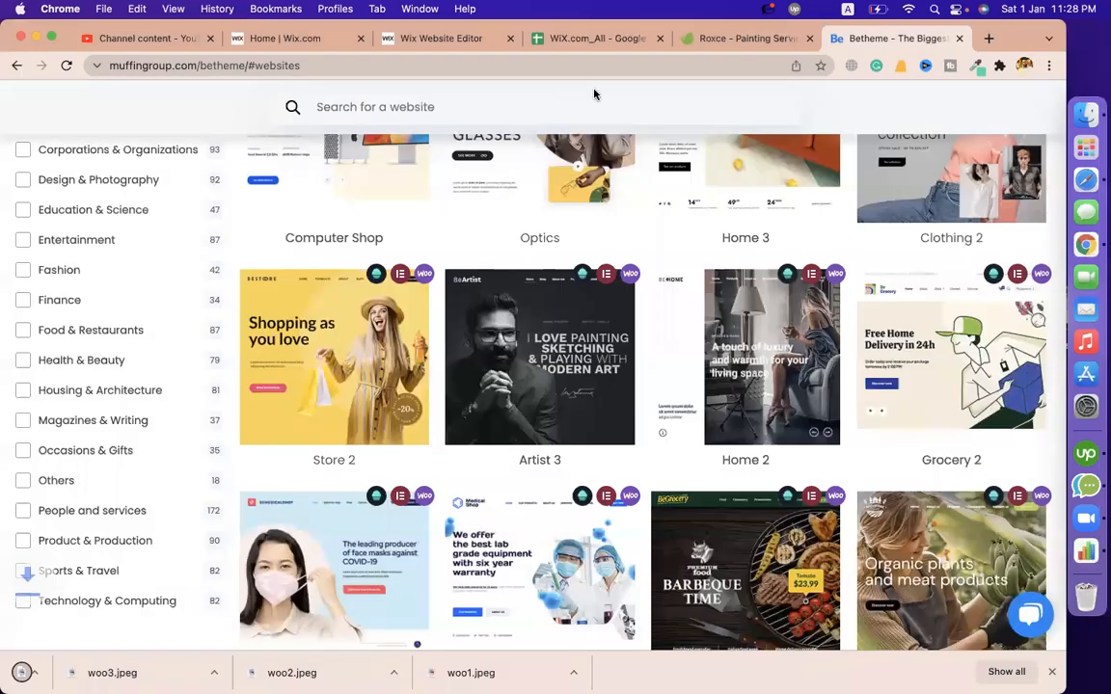
# - Return to the Wix album setup, upload woo1.jpeg through woo4.jpeg from the portfolio folder in Downloads, and create the album
pyautogui.click(438, 39)
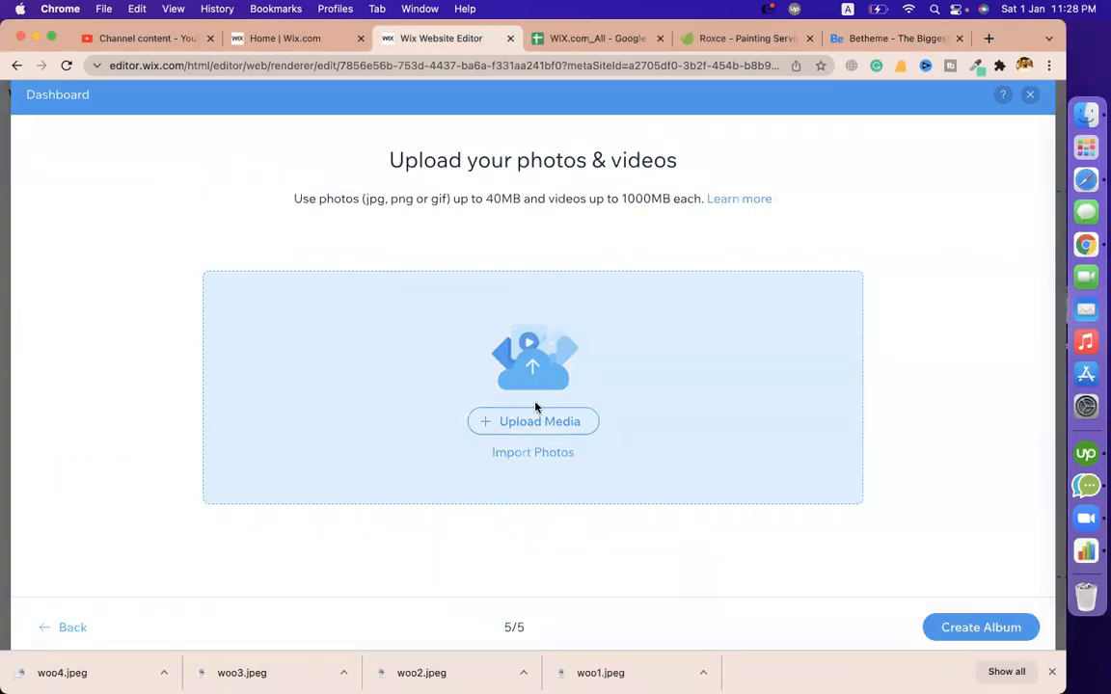
pyautogui.click(535, 407)
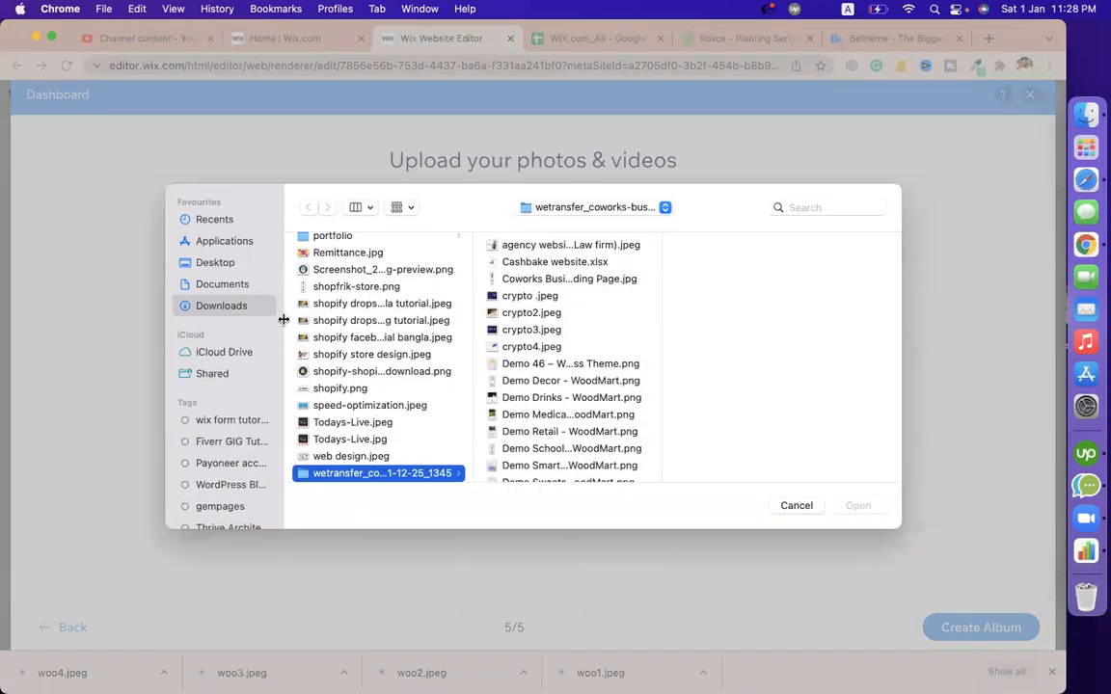
pyautogui.click(354, 357)
pyautogui.press('p')
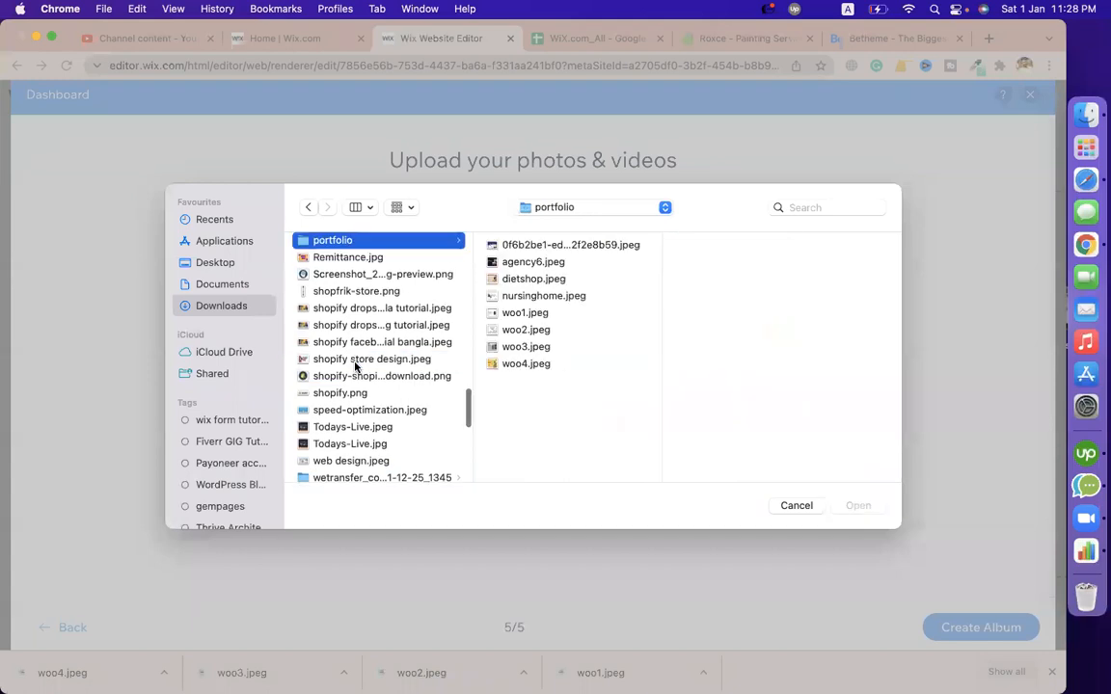
pyautogui.click(511, 316)
pyautogui.hotkey('shift', 'Down')
pyautogui.hotkey('shift', 'Down')
pyautogui.hotkey('shift', 'Down')
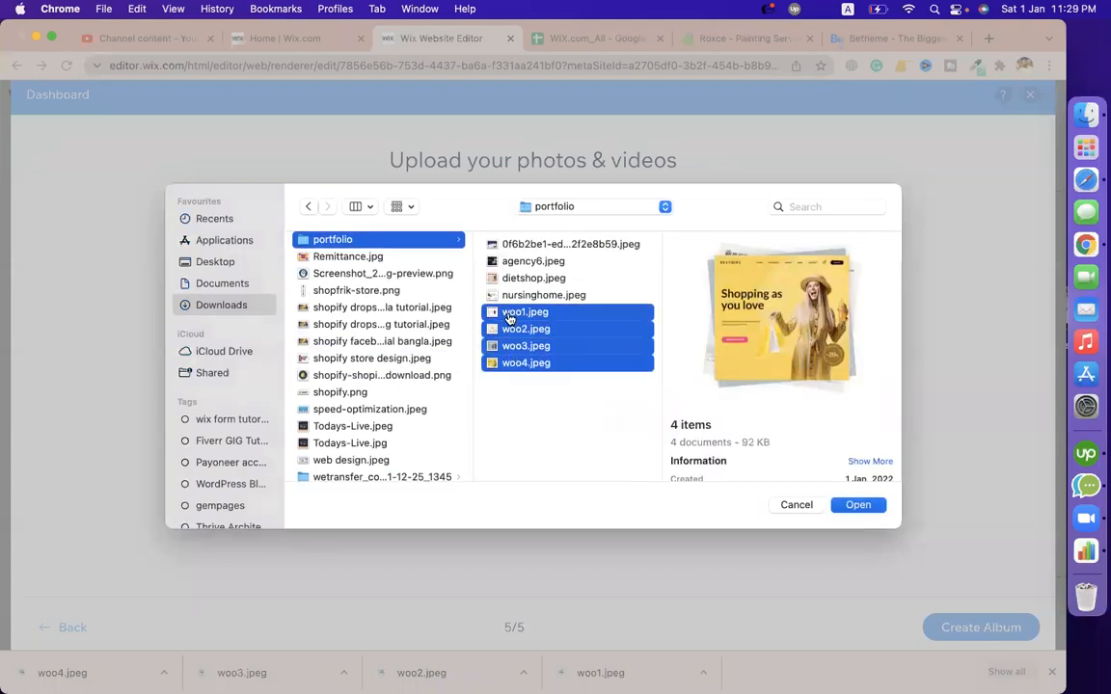
pyautogui.press('Return')
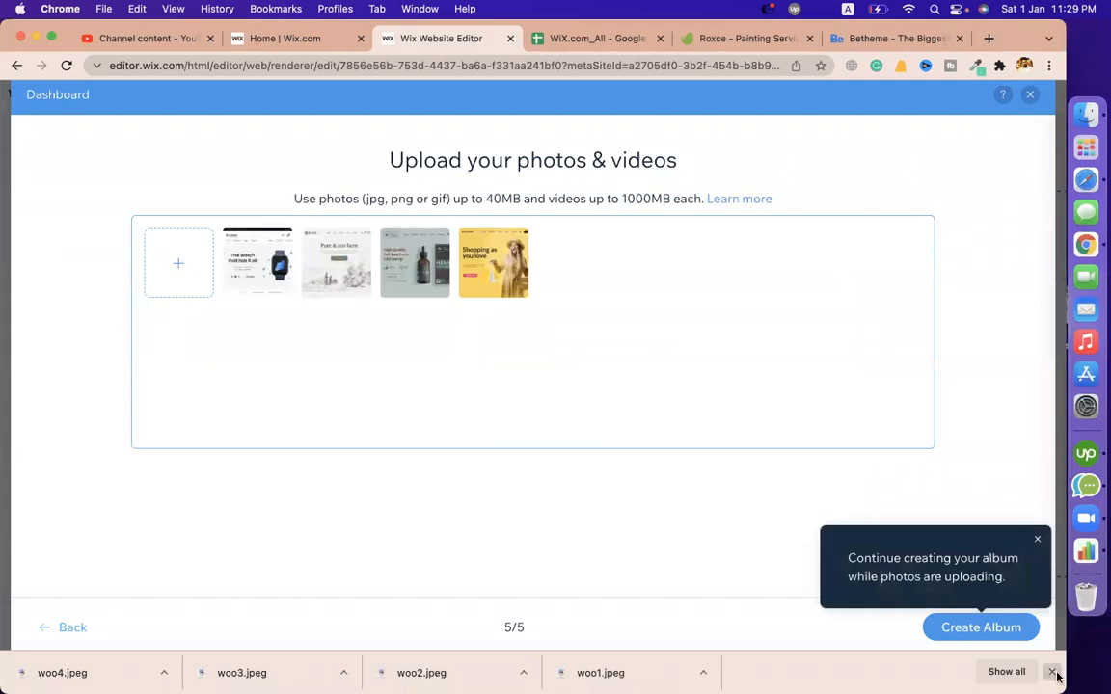
pyautogui.click(976, 650)
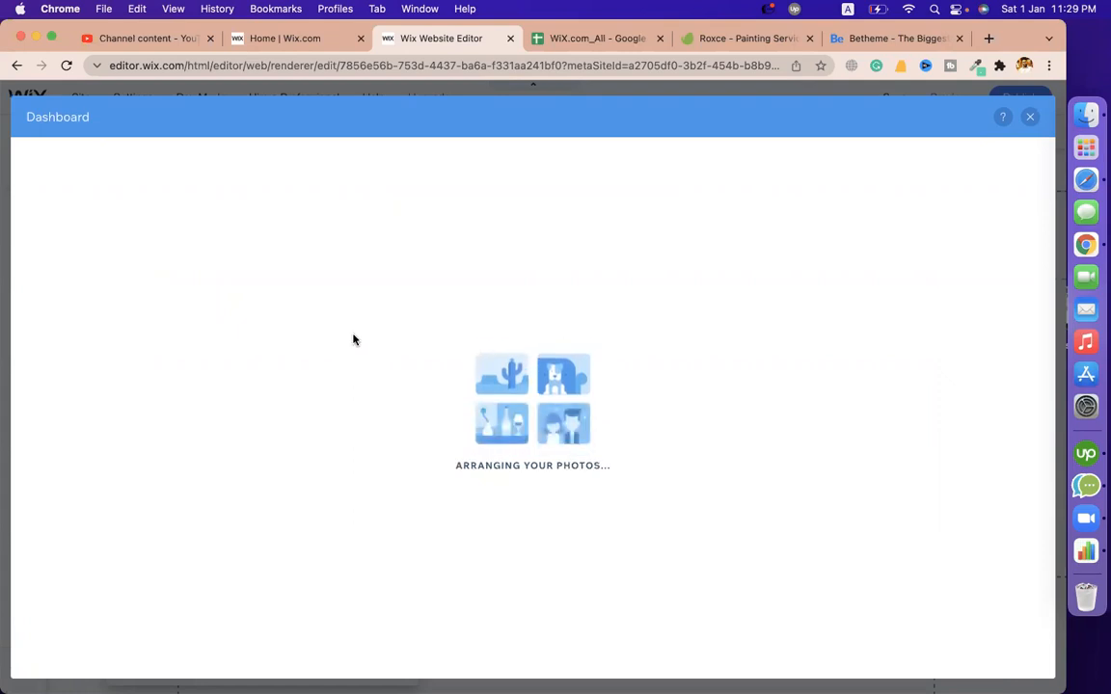
# - Review the album settings and change layout notes in the WiX.com_All spreadsheet's WiX Portfolio/Photo Albums sheet
pyautogui.click(564, 39)
pyautogui.scroll(-5, 620, 443)
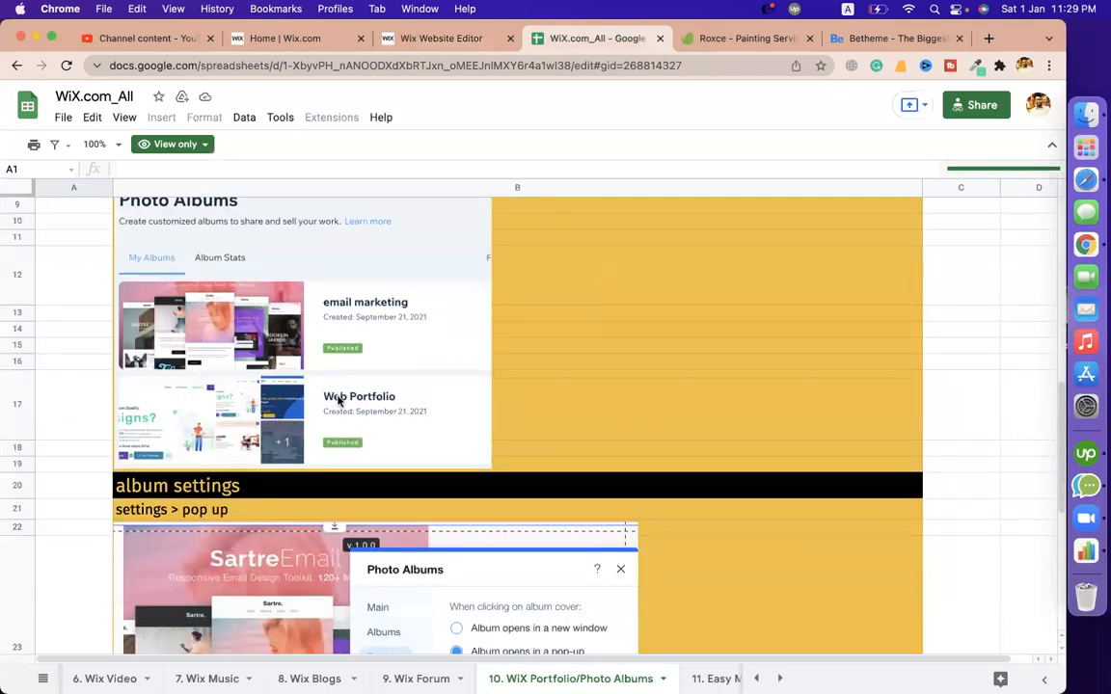
pyautogui.scroll(-1, 448, 211)
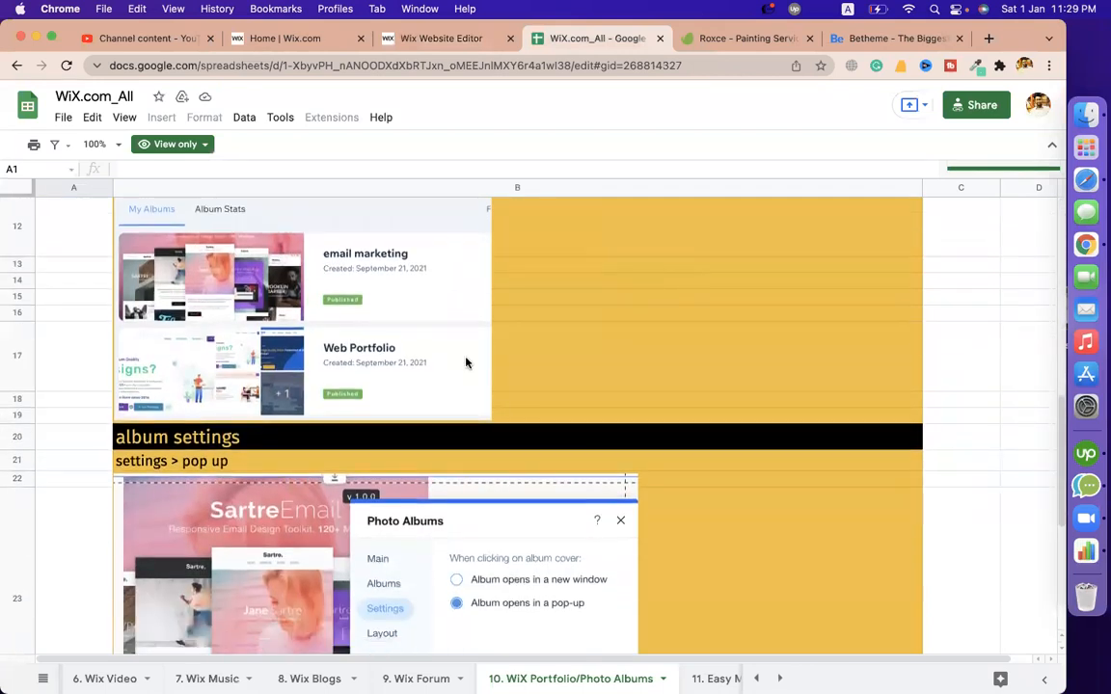
pyautogui.scroll(-2, 464, 362)
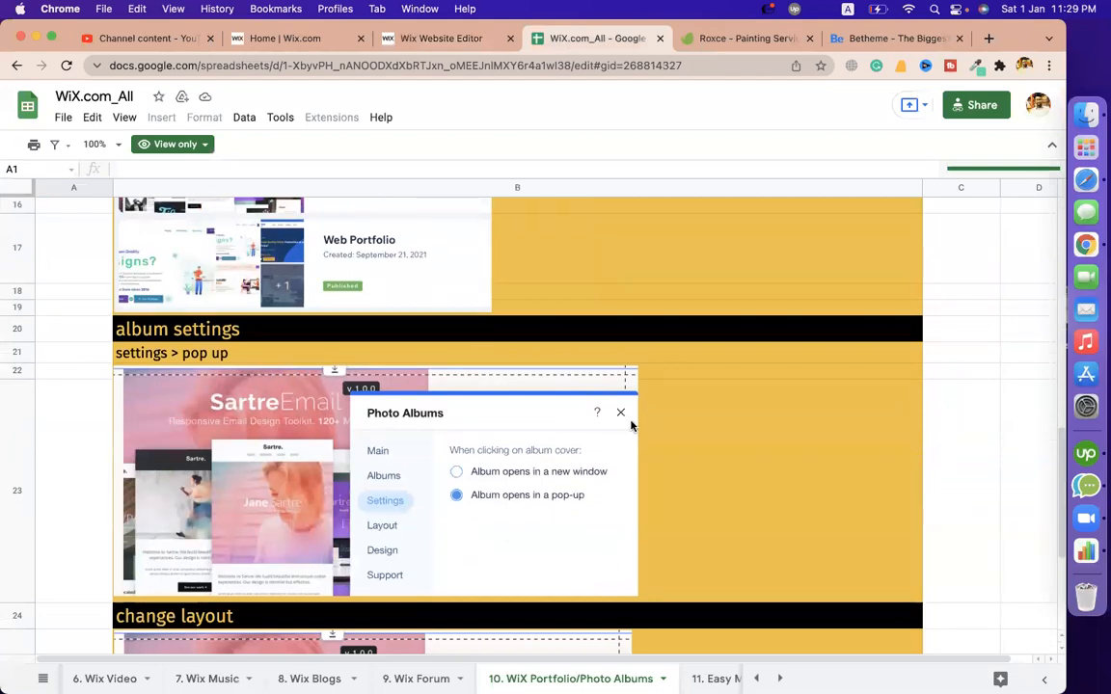
pyautogui.scroll(-1, 578, 434)
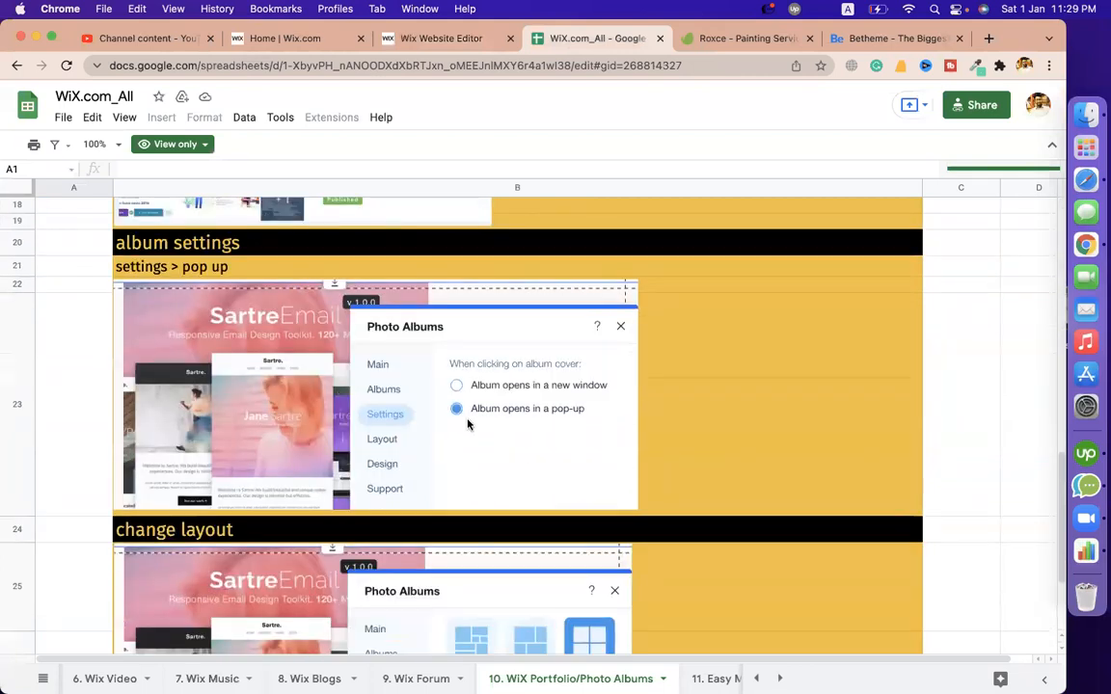
pyautogui.scroll(-5, 466, 424)
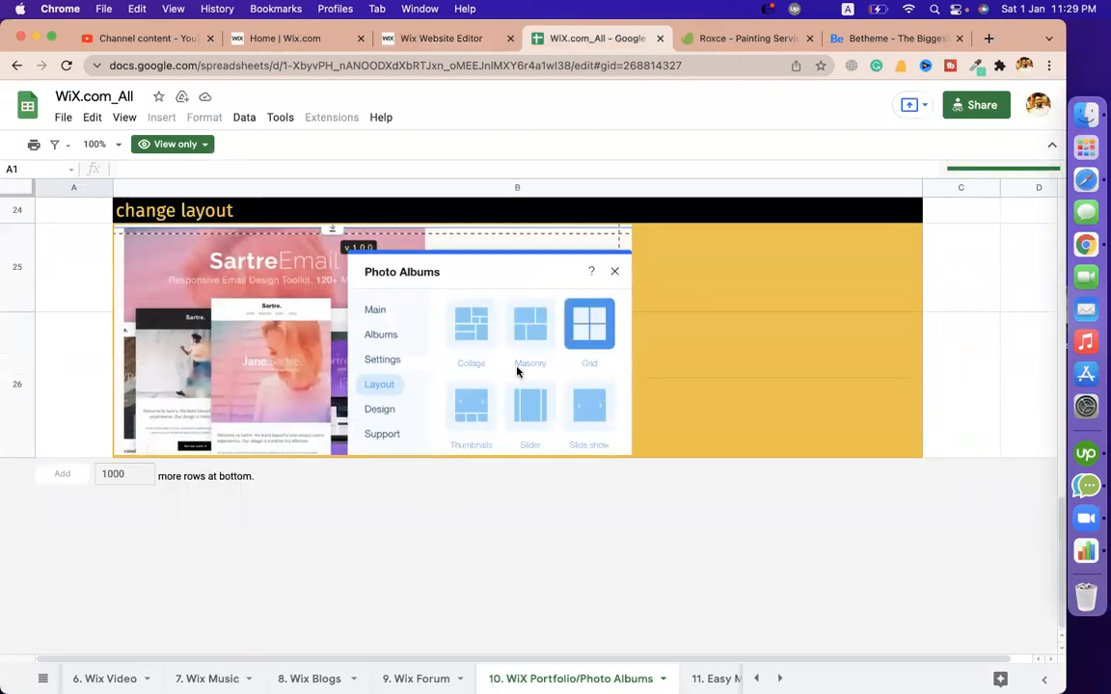
pyautogui.scroll(2, 543, 331)
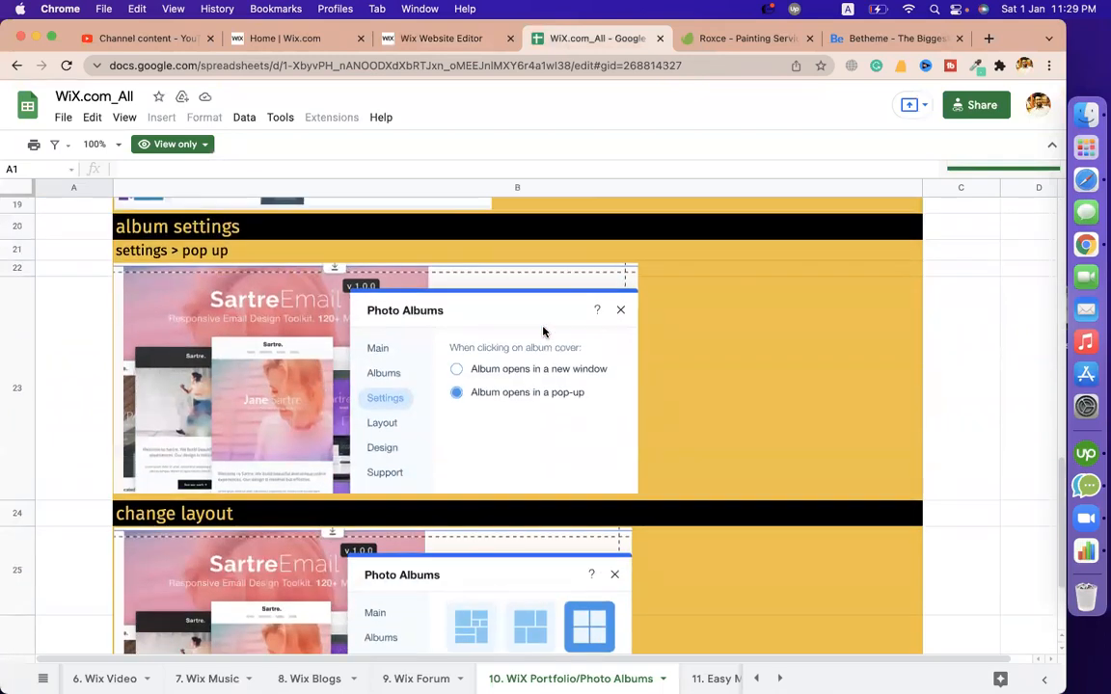
# - Return to the Wix album editor, publish the crypto website album and open its management page
pyautogui.click(424, 39)
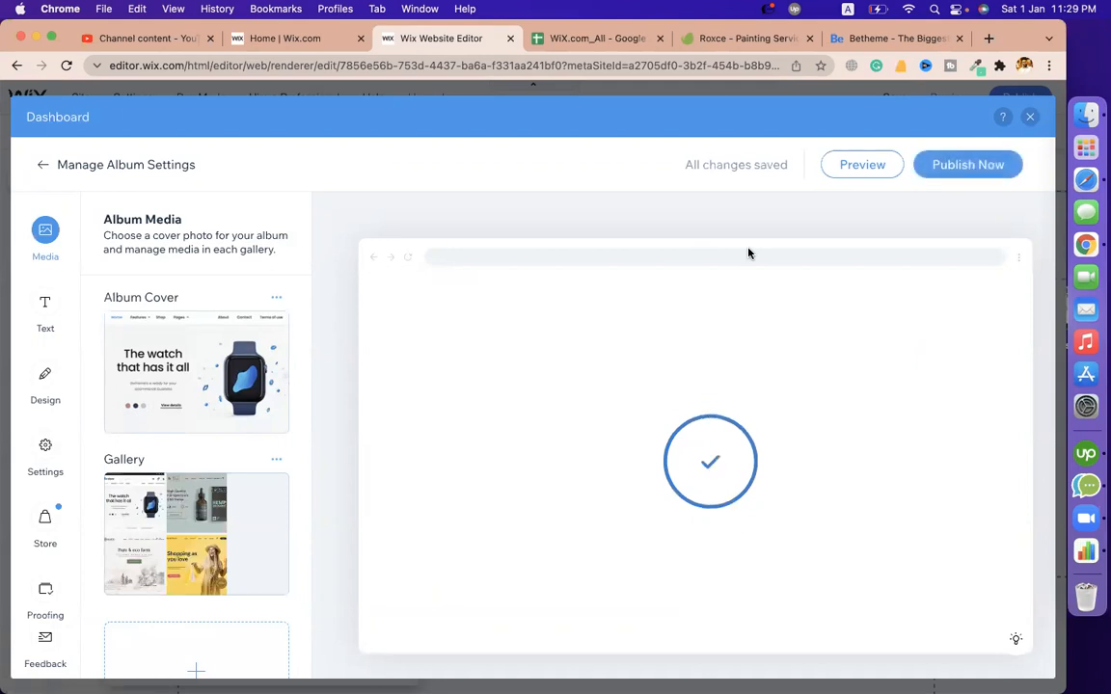
pyautogui.click(974, 162)
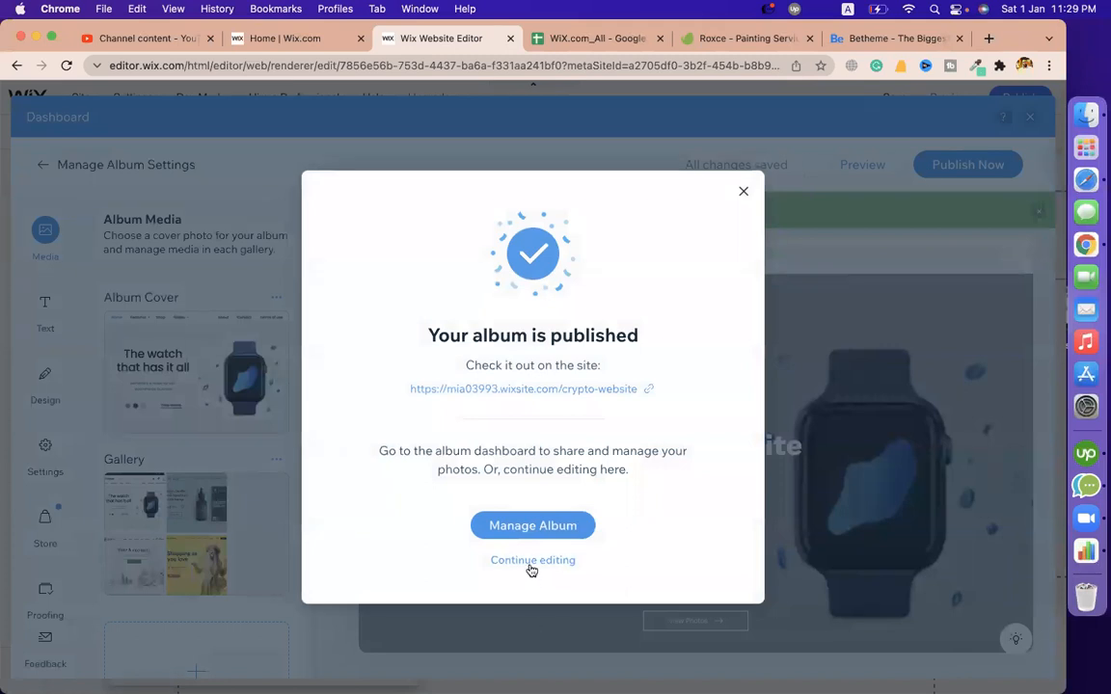
pyautogui.click(502, 527)
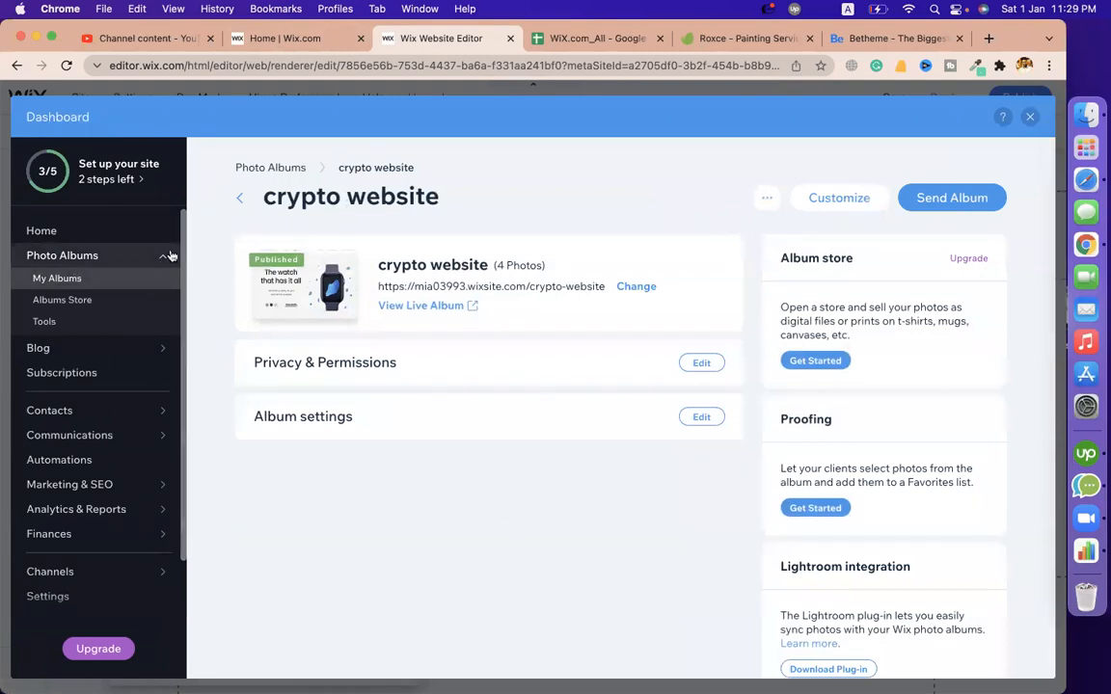
# - Close the album dashboard and open the list of displayed albums in the site's Photo Albums settings
pyautogui.click(235, 44)
pyautogui.click(400, 40)
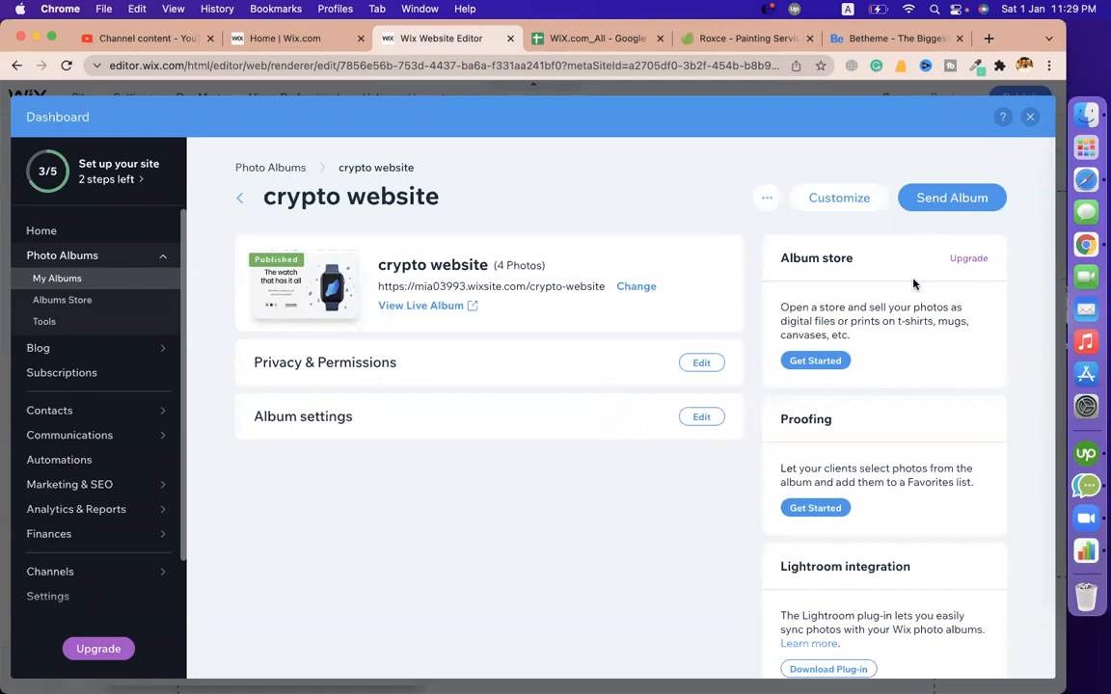
pyautogui.click(1030, 117)
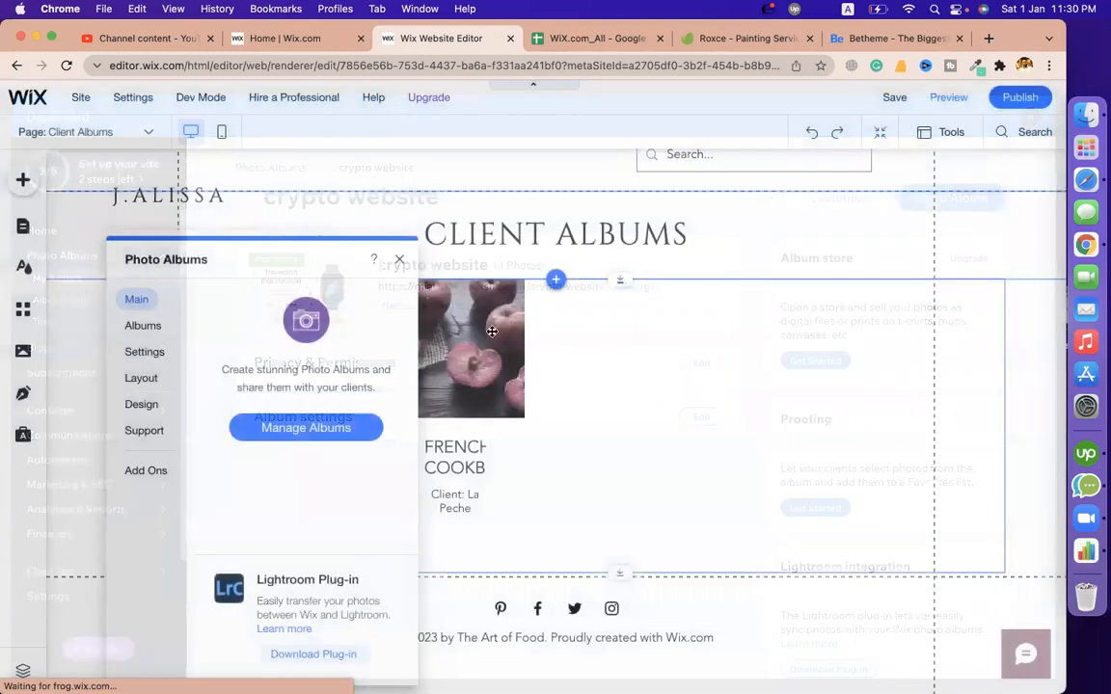
pyautogui.click(142, 327)
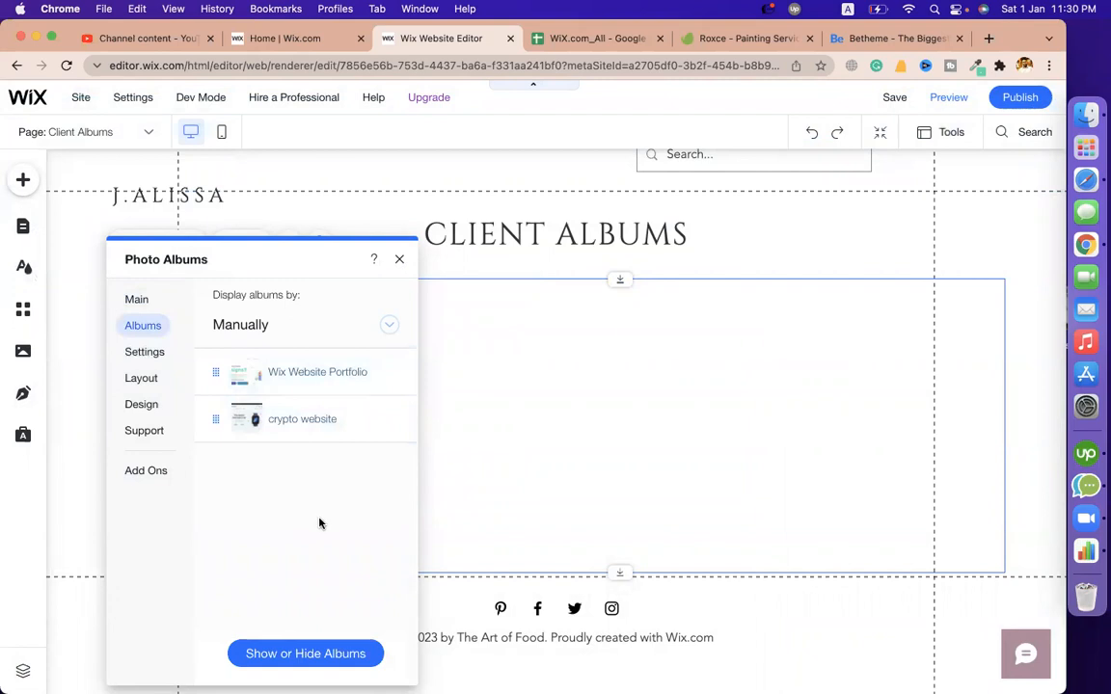
# - Move the Photo Albums settings clear of the displayed albums and apply the grid layout to them
pyautogui.moveTo(293, 263); pyautogui.dragTo(992, 350)
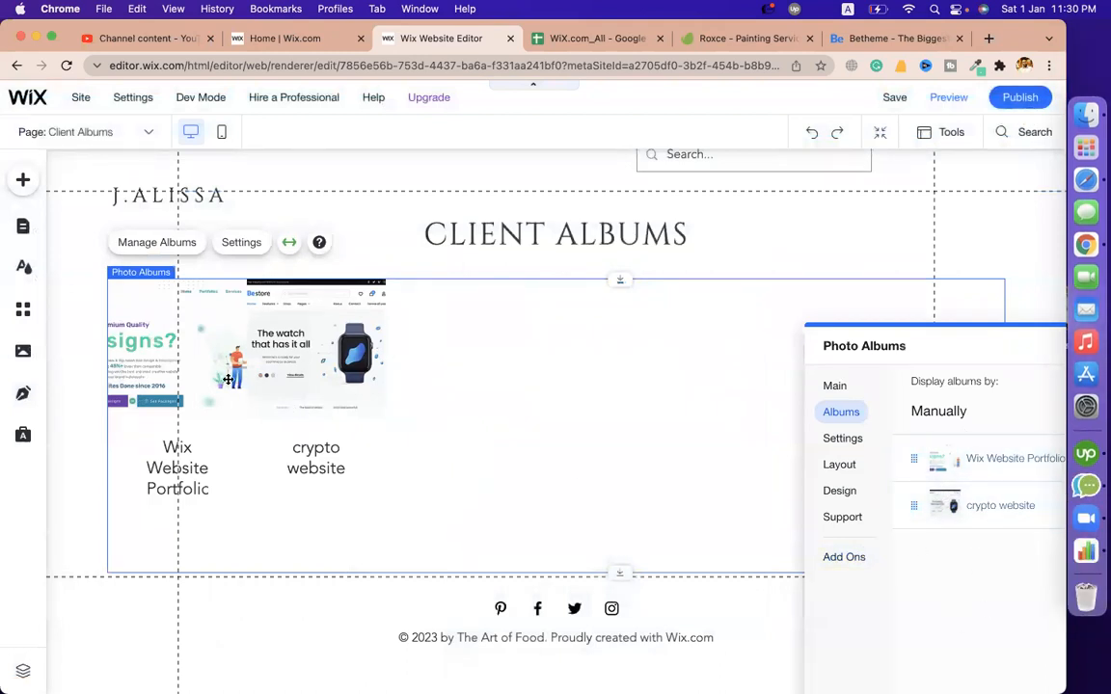
pyautogui.click(840, 463)
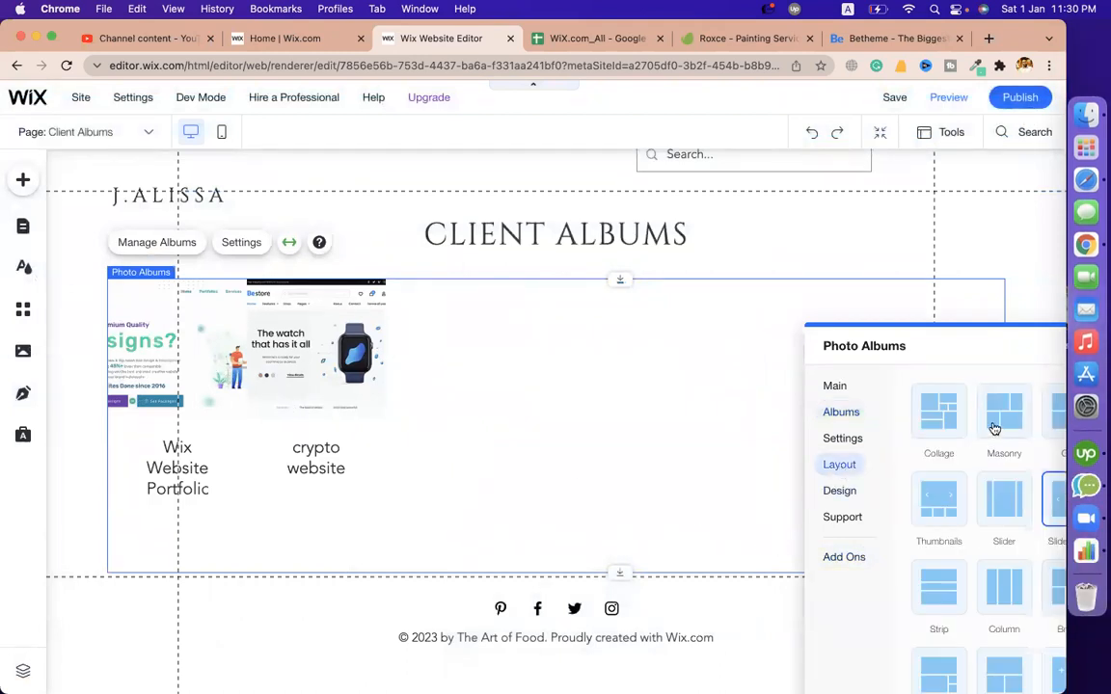
pyautogui.click(1054, 423)
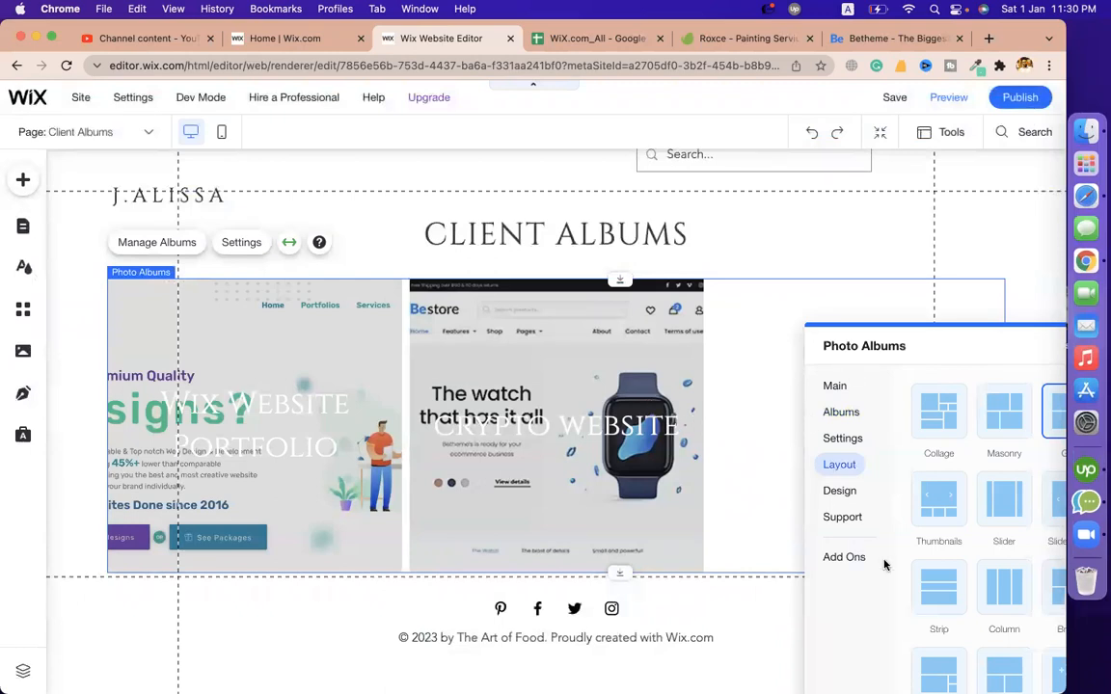
# - Set the album covers to open in a pop-up and close the Photo Albums settings
pyautogui.click(837, 439)
pyautogui.moveTo(973, 353); pyautogui.dragTo(807, 353)
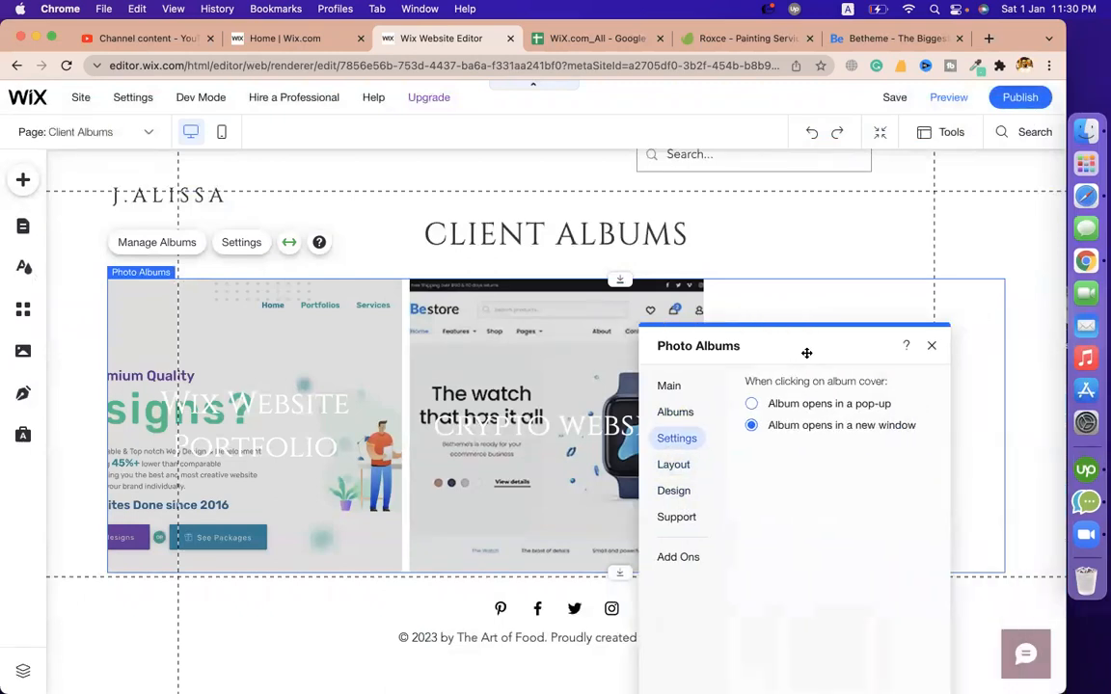
pyautogui.click(787, 406)
pyautogui.moveTo(798, 361); pyautogui.dragTo(798, 245)
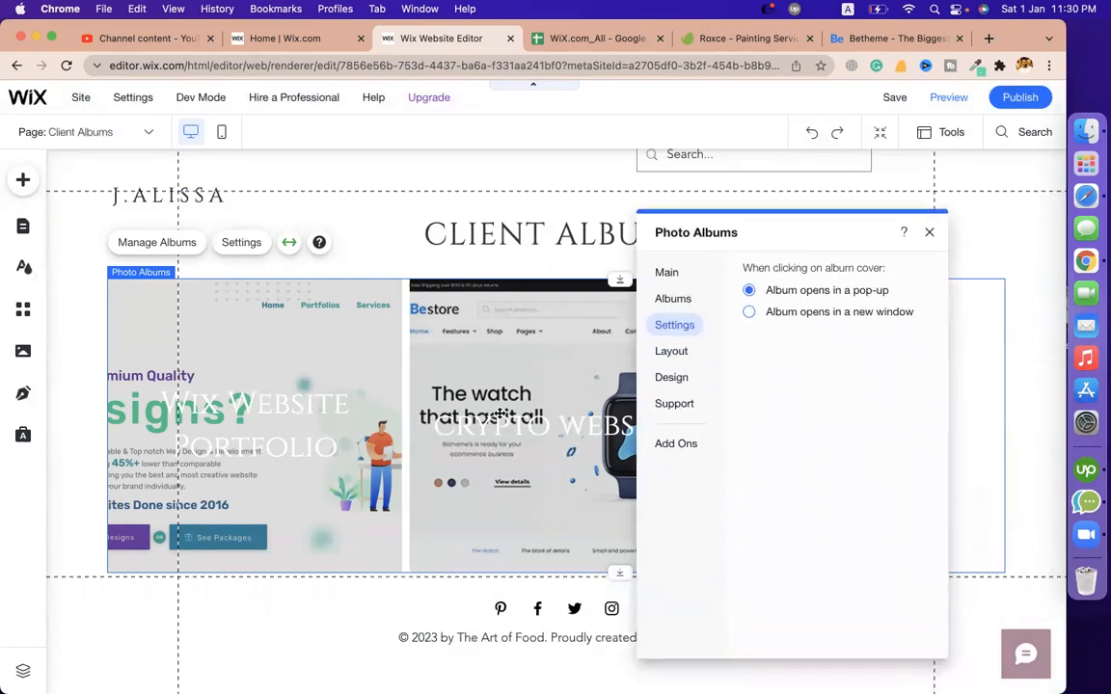
pyautogui.click(1024, 254)
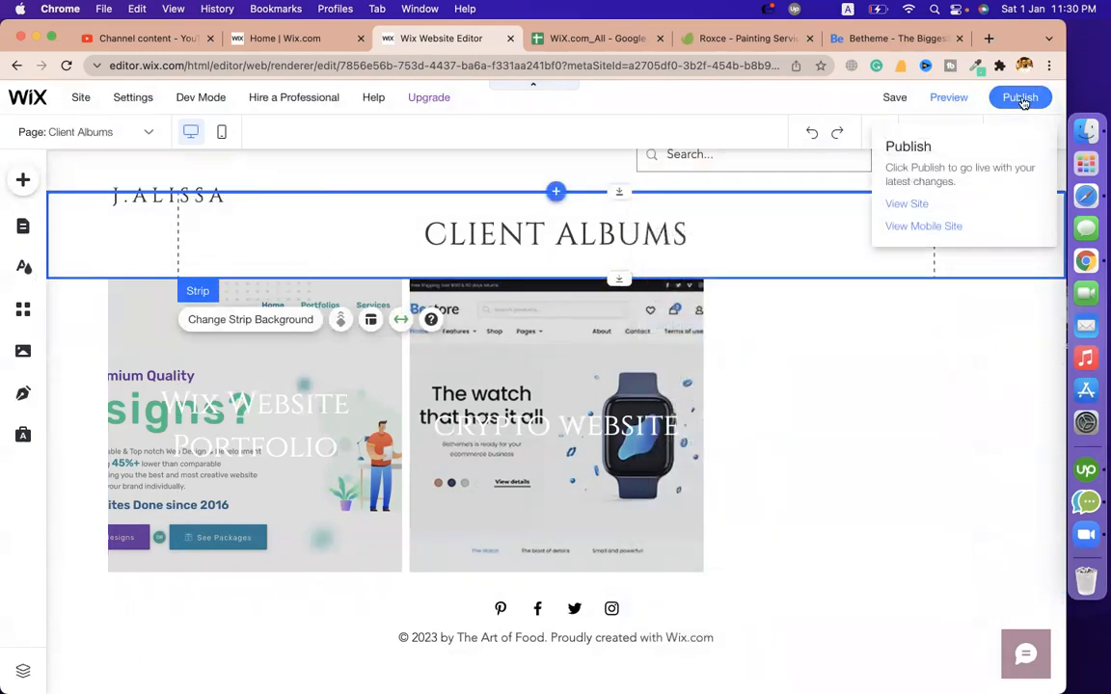
# - Publish the site, view its live home page, and publish it again from the editor without editing the mobile version
pyautogui.click(1022, 98)
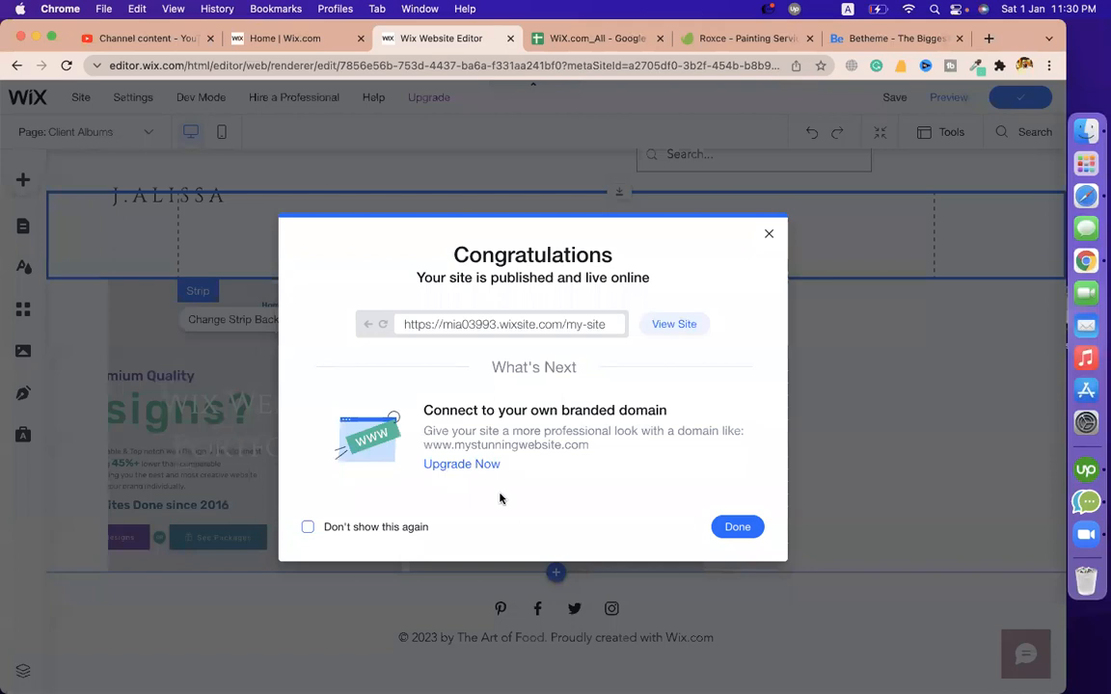
pyautogui.click(675, 325)
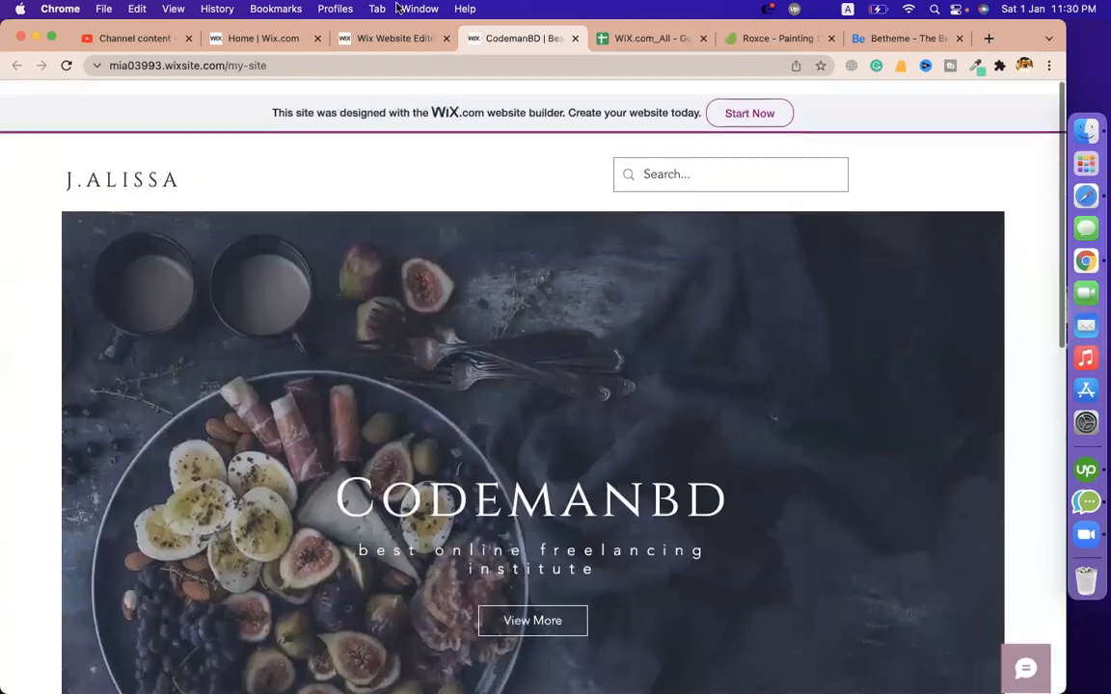
pyautogui.click(395, 37)
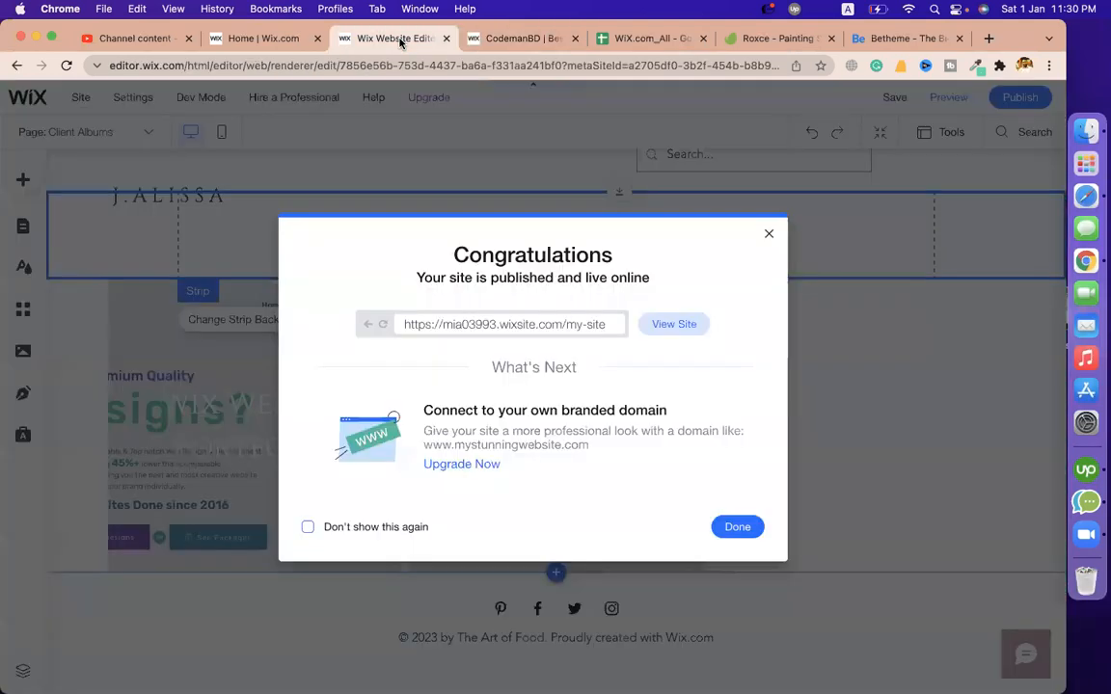
pyautogui.click(738, 526)
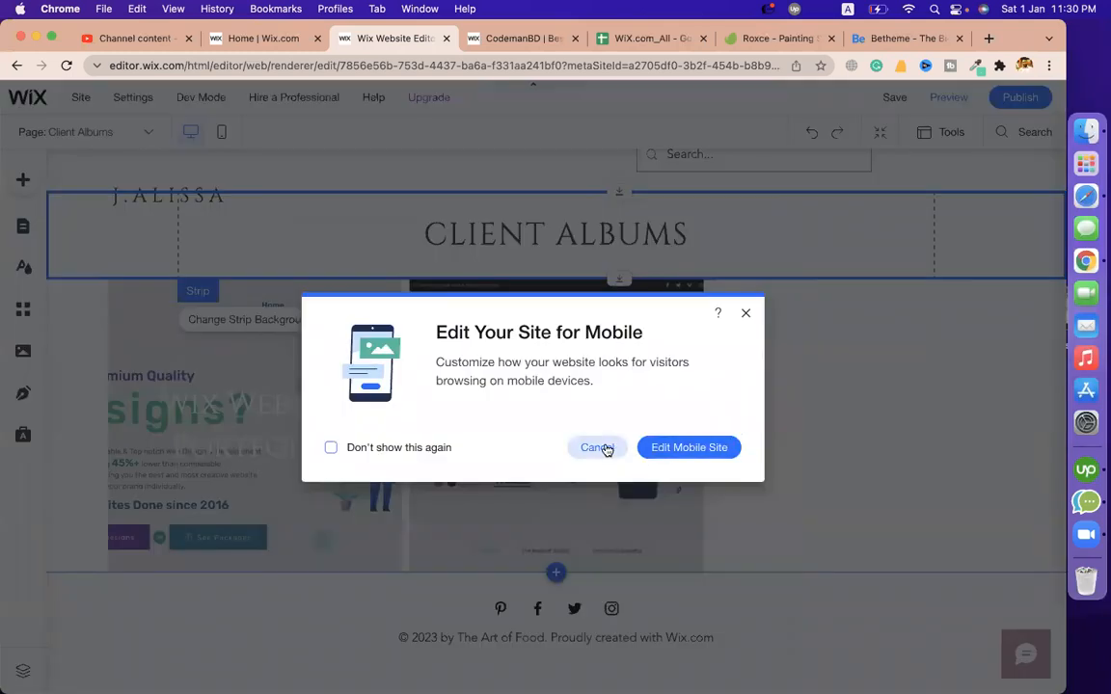
pyautogui.click(598, 446)
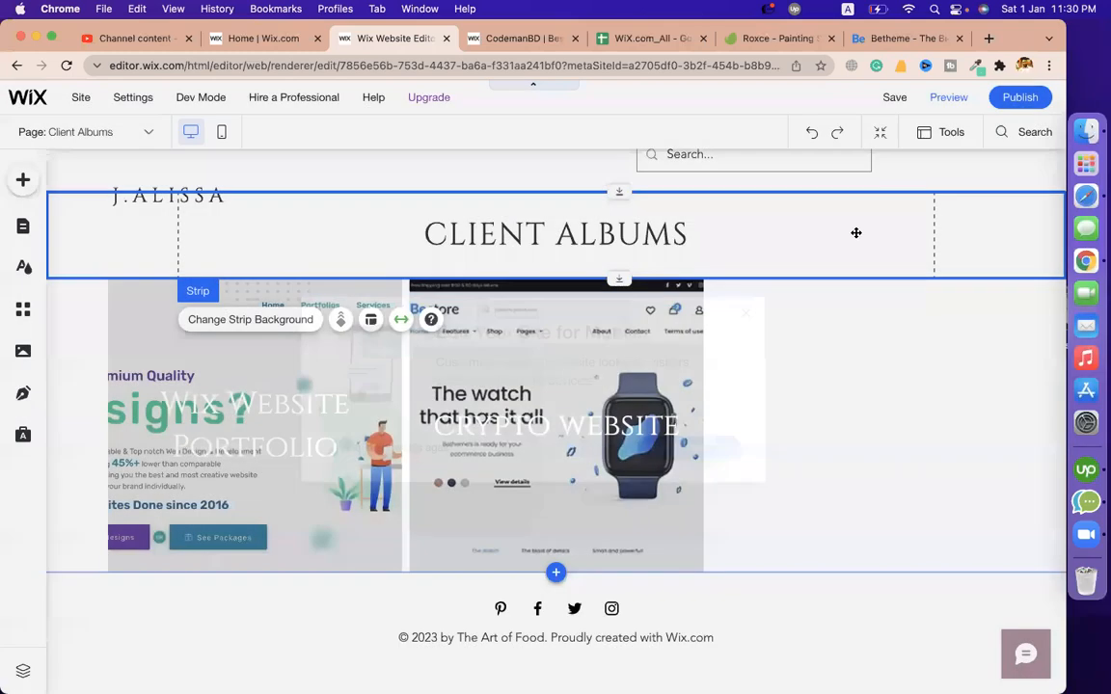
pyautogui.click(1020, 100)
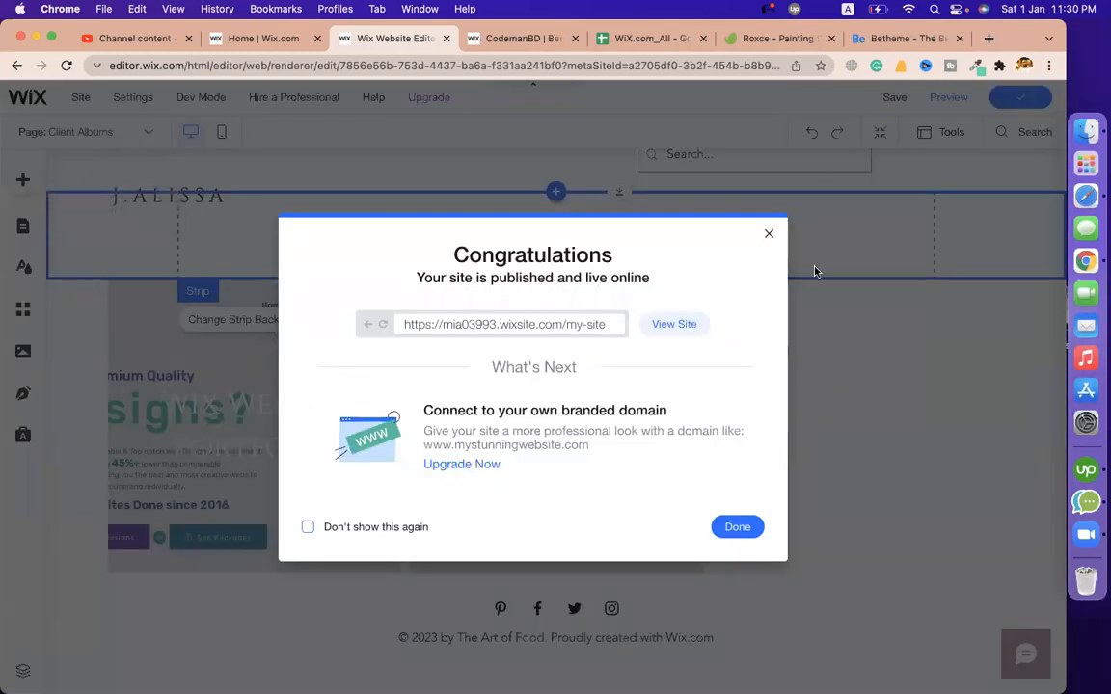
pyautogui.click(738, 526)
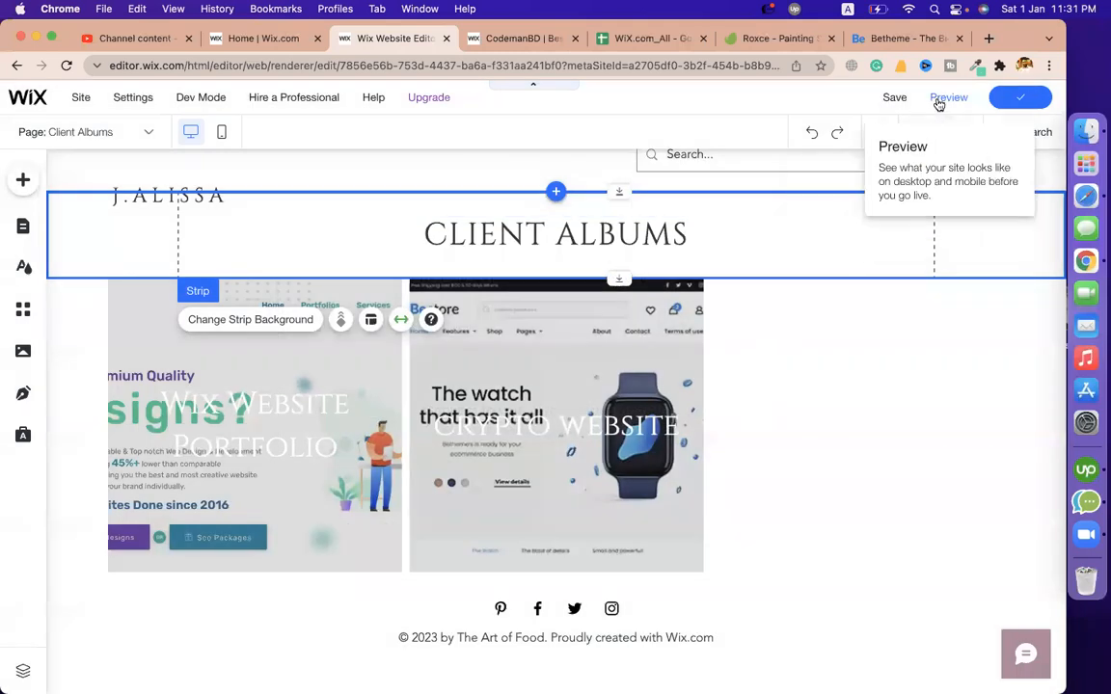
# - Preview the Client Albums page and view the crypto website album in its pop-up and in a separate browser tab
pyautogui.click(944, 97)
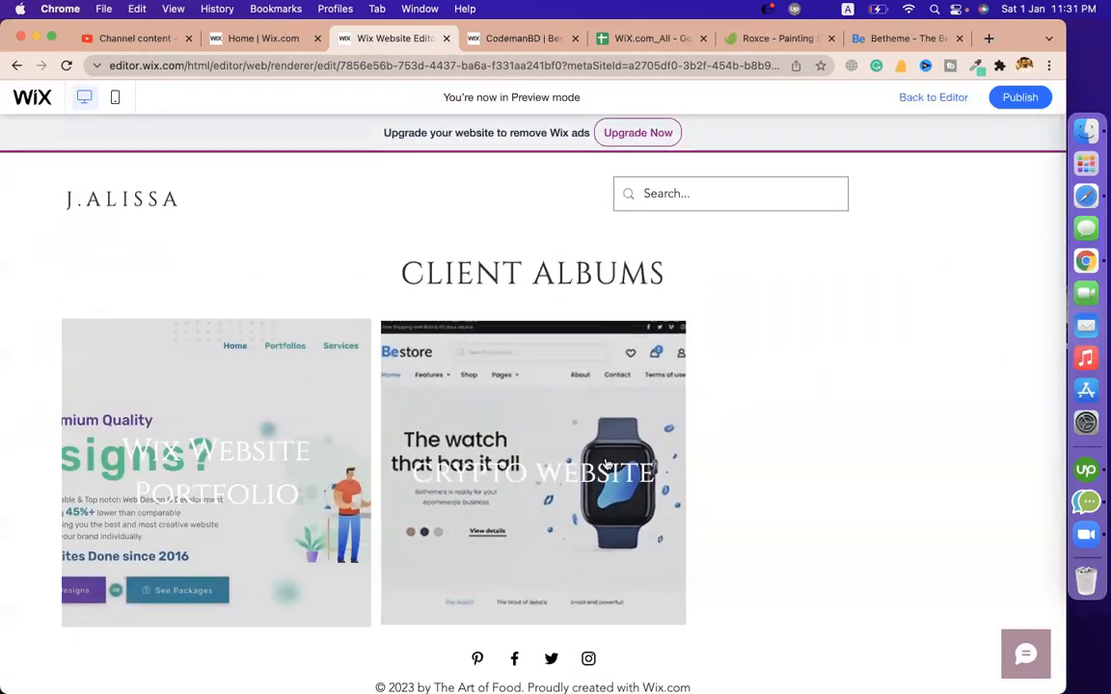
pyautogui.click(545, 416)
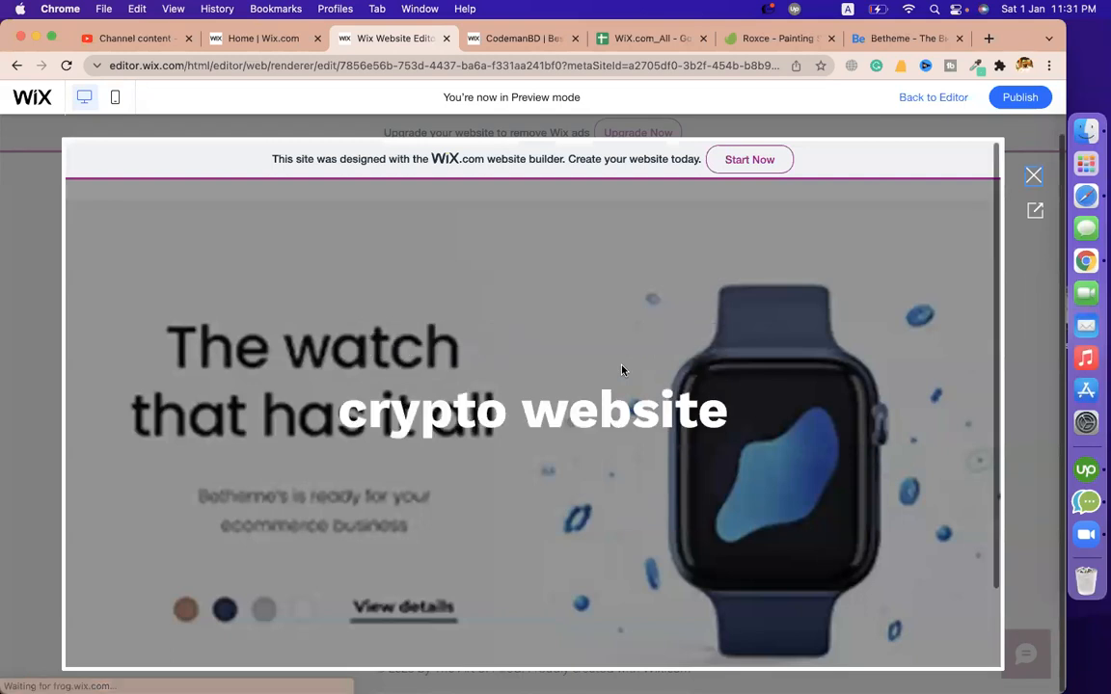
pyautogui.click(1037, 207)
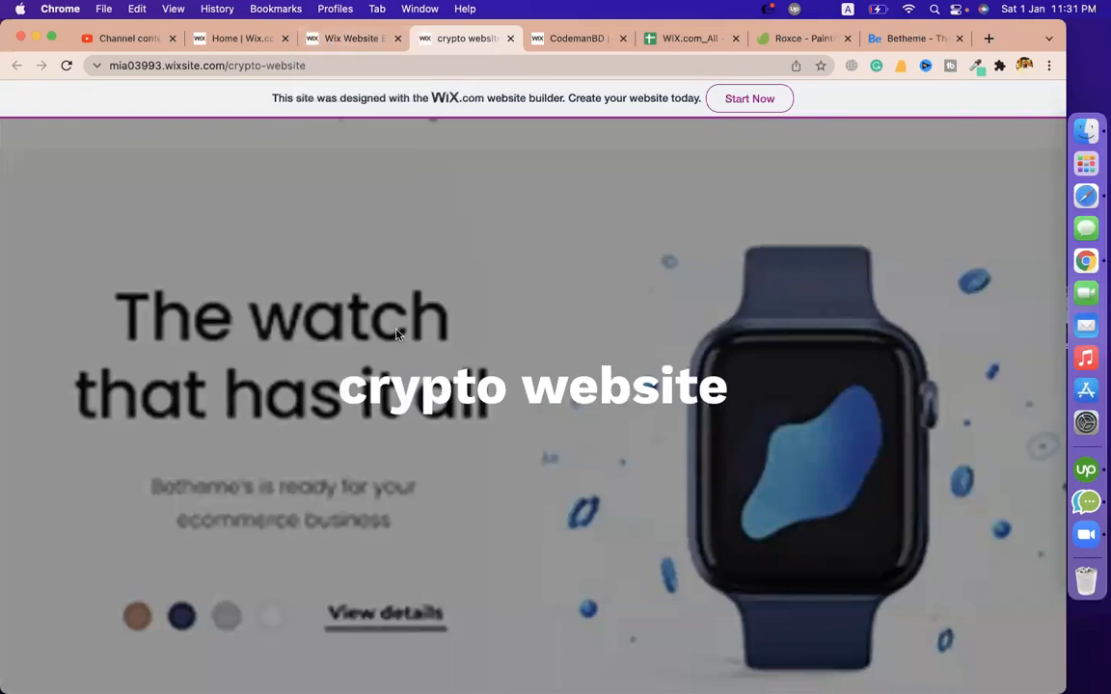
pyautogui.click(510, 39)
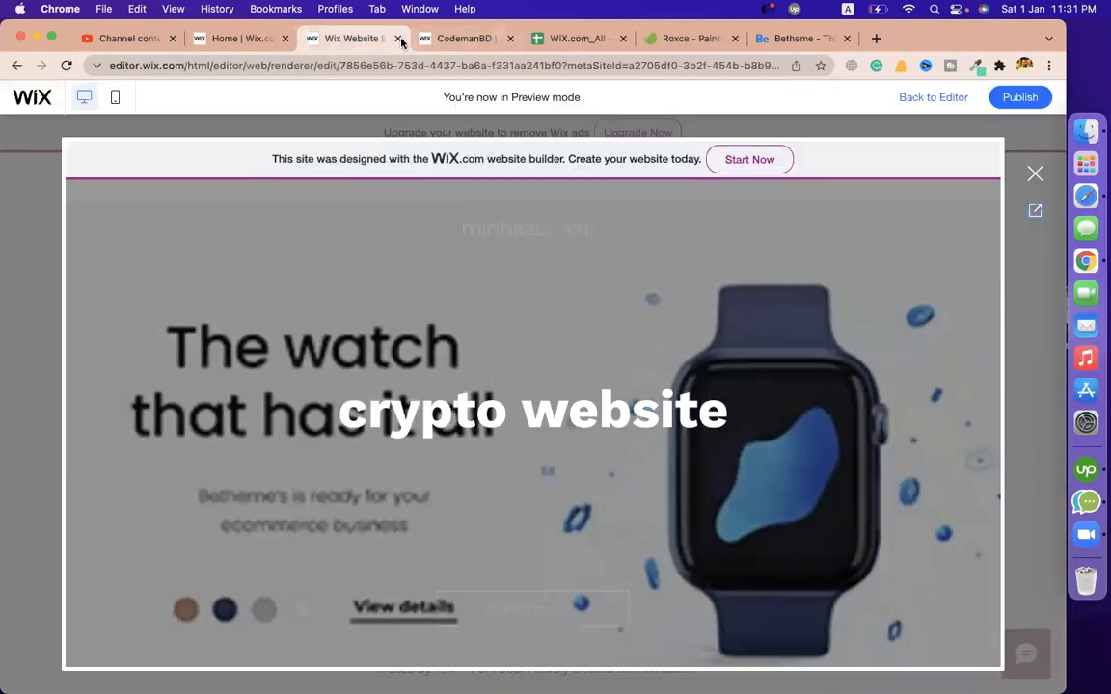
pyautogui.press('Escape')
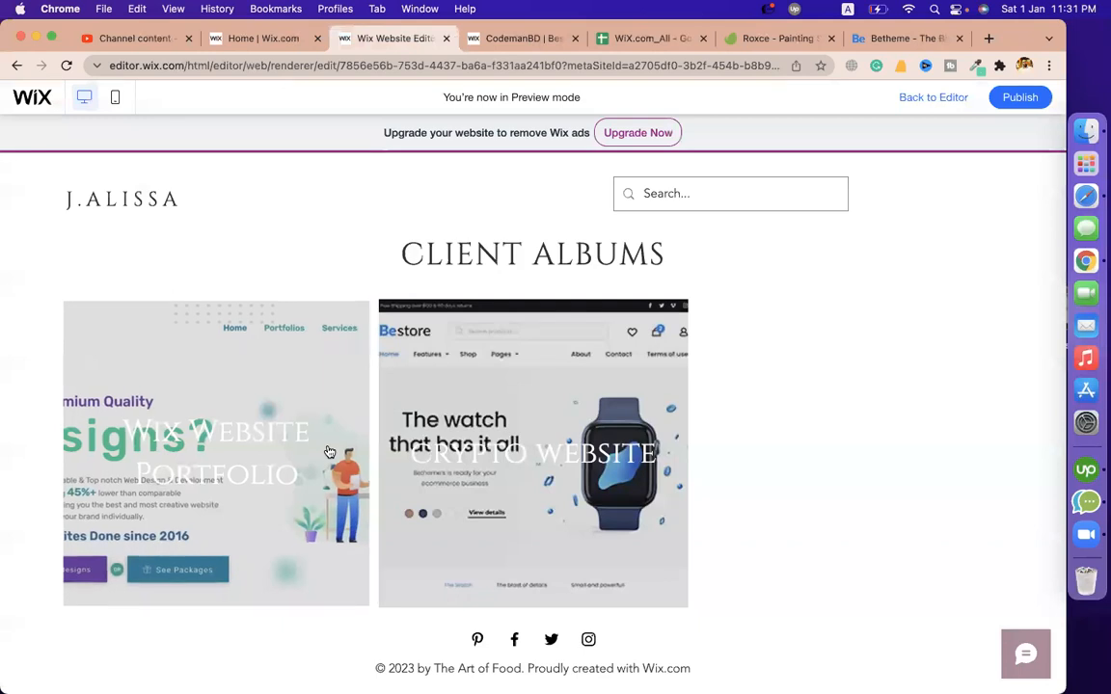
# - Switch to the Betheme page and look through its prebuilt website designs
pyautogui.click(908, 39)
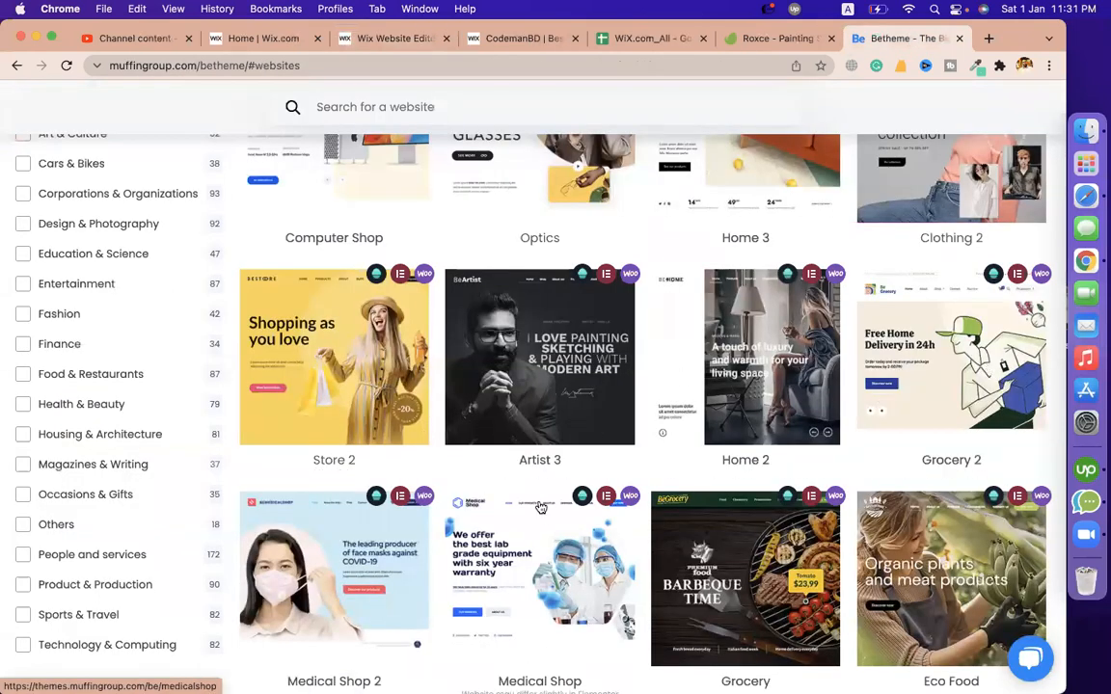
pyautogui.scroll(-15, 551, 385)
pyautogui.scroll(20, 541, 506)
pyautogui.scroll(15, 541, 506)
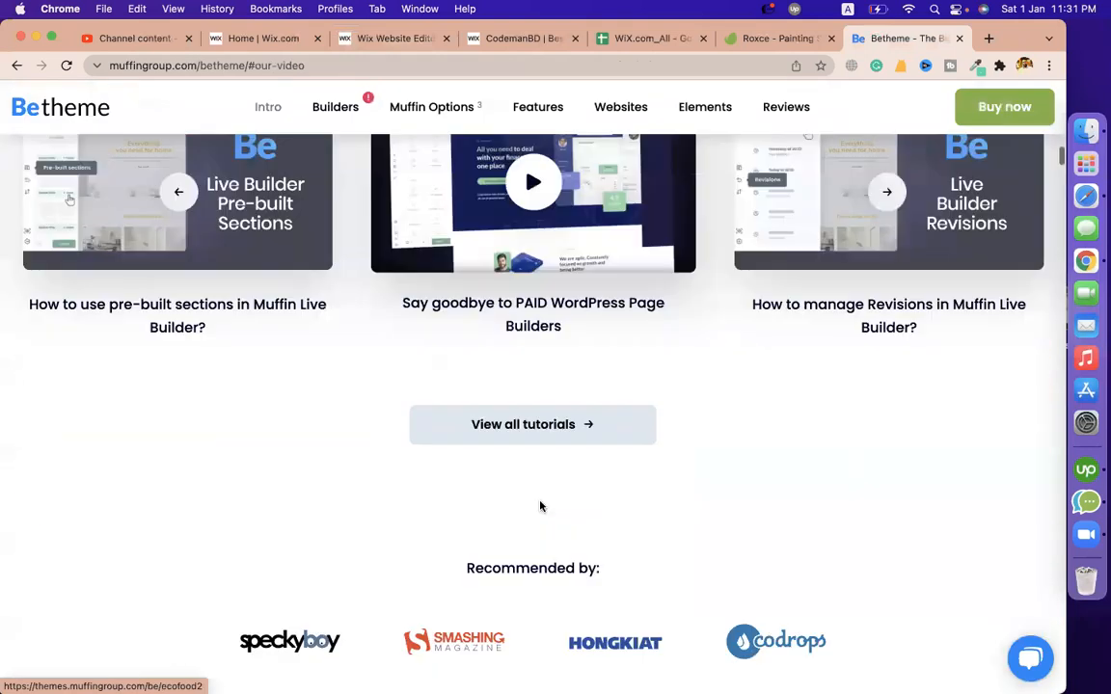
# - Return to the Wix site preview, view the Wix Website Portfolio album in its pop-up, and close it
pyautogui.click(511, 38)
pyautogui.click(401, 38)
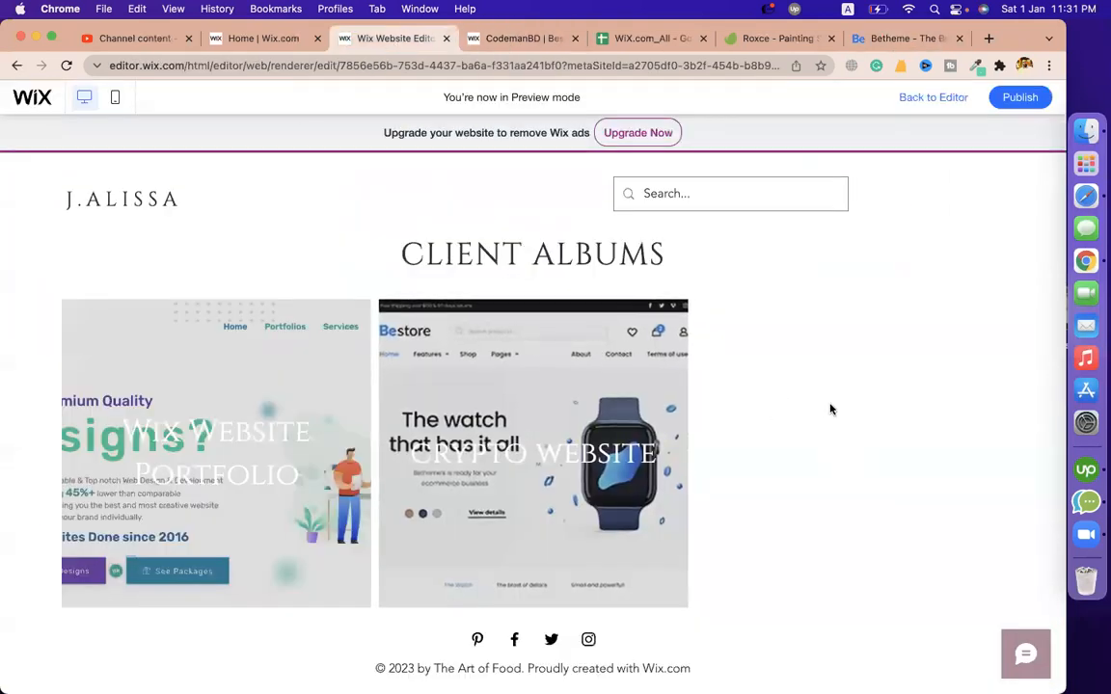
pyautogui.click(330, 359)
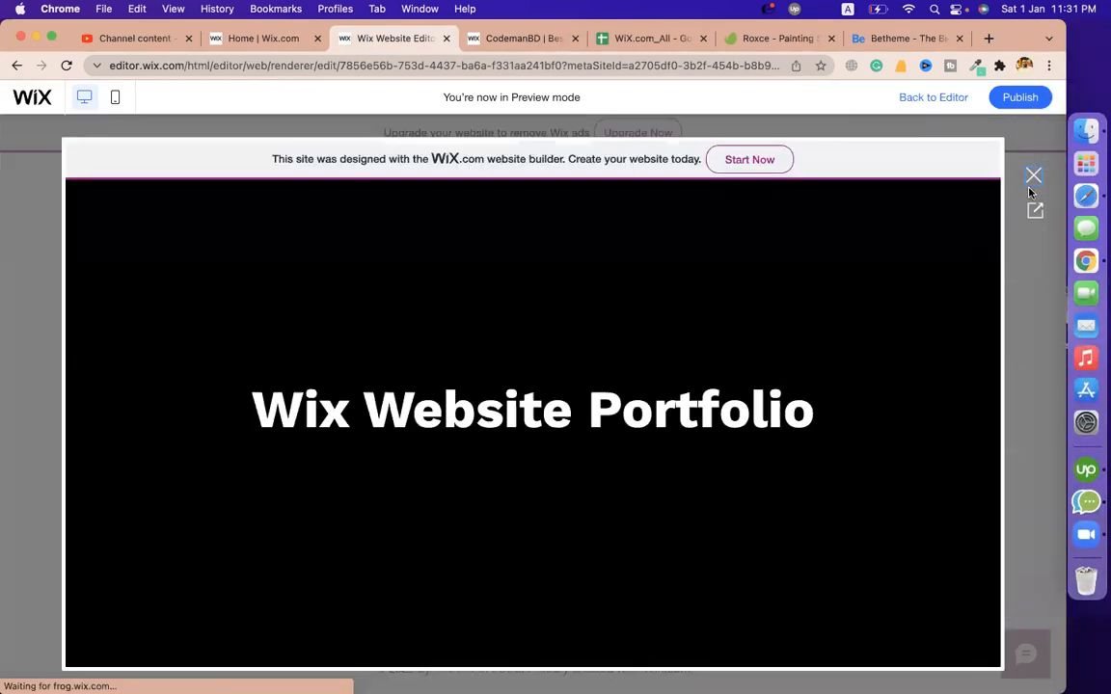
pyautogui.click(1034, 176)
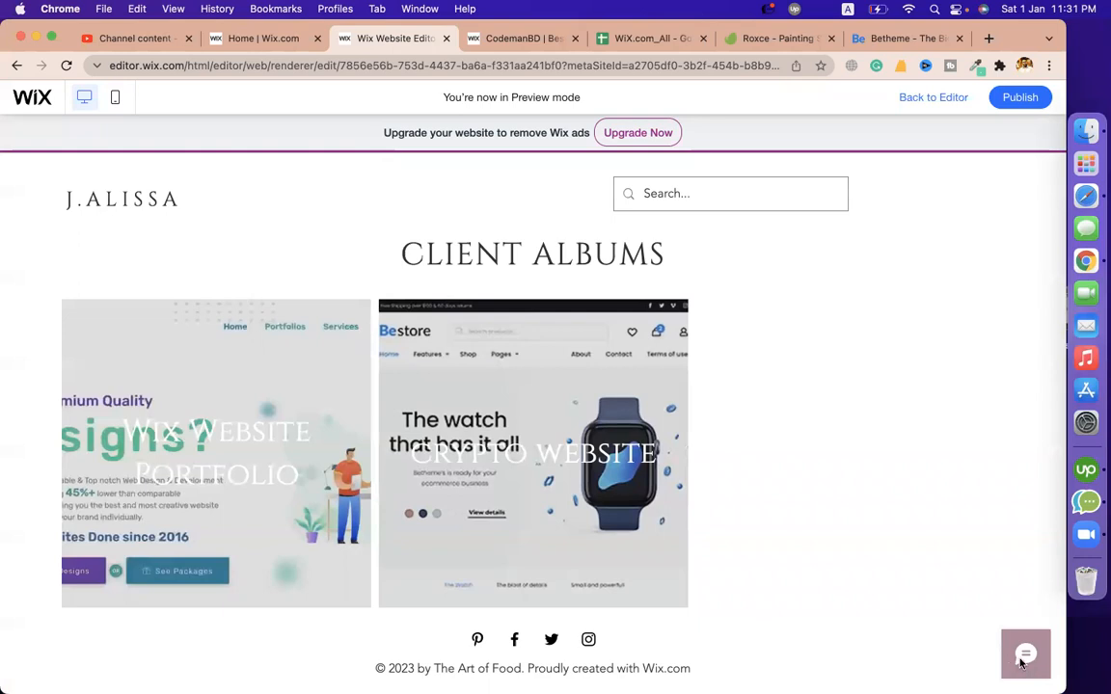